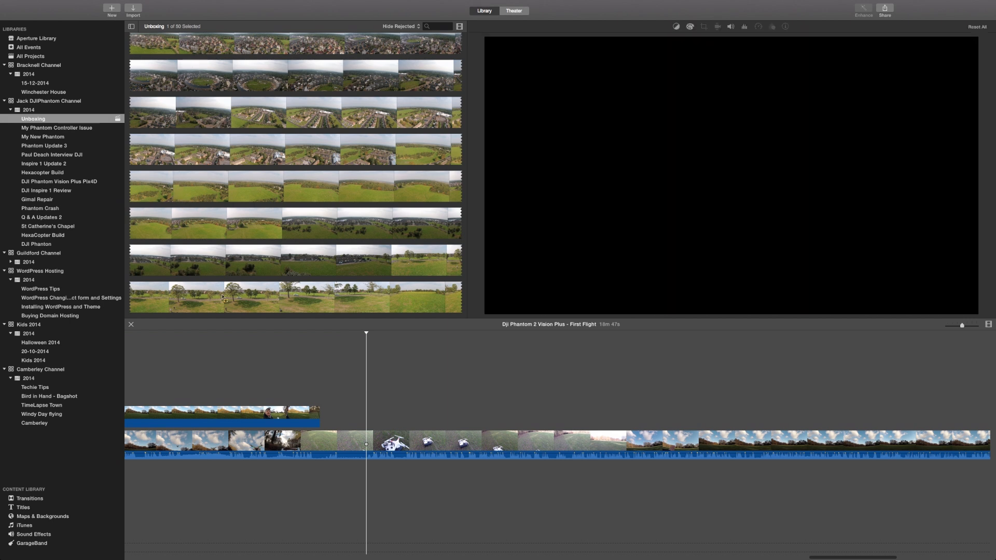
# - Look back through the First Flight project's timeline to its opening clip
pyautogui.hscroll(-10, 260, 364)
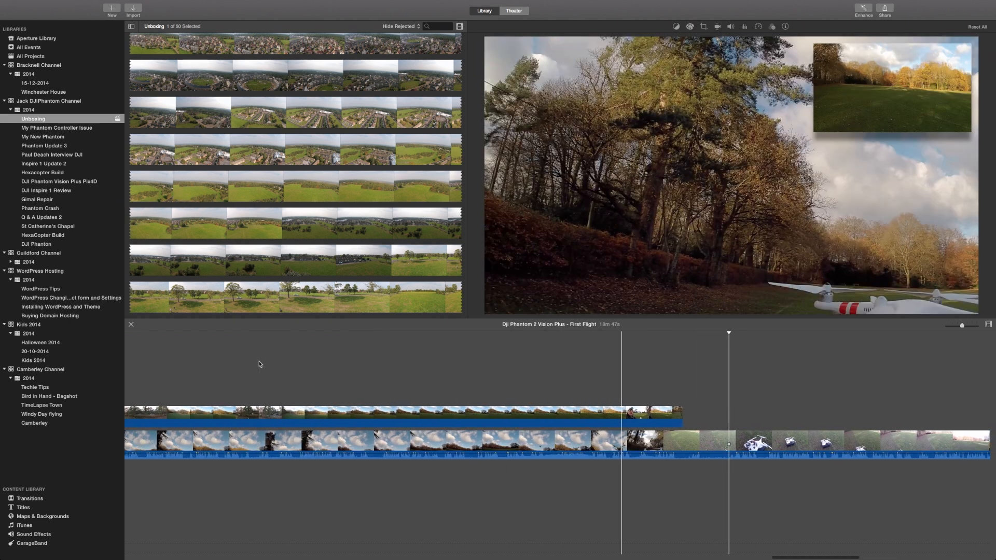
pyautogui.hscroll(-10, 260, 364)
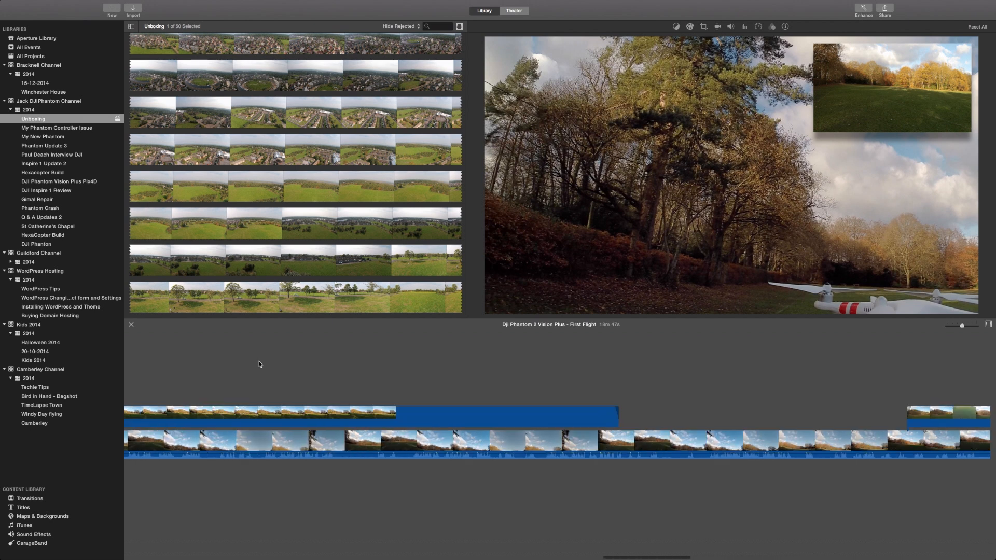
pyautogui.hscroll(-10, 260, 364)
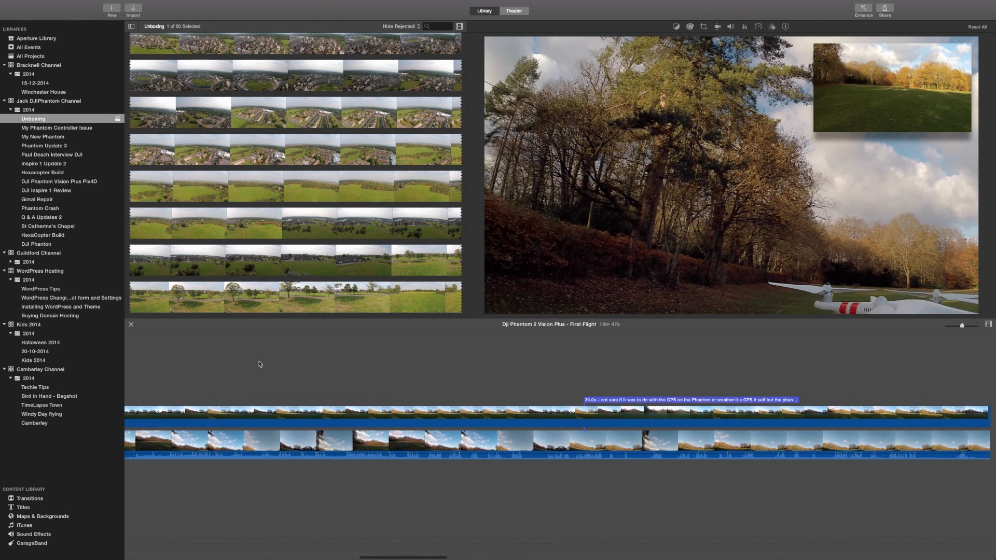
pyautogui.hscroll(-10, 260, 364)
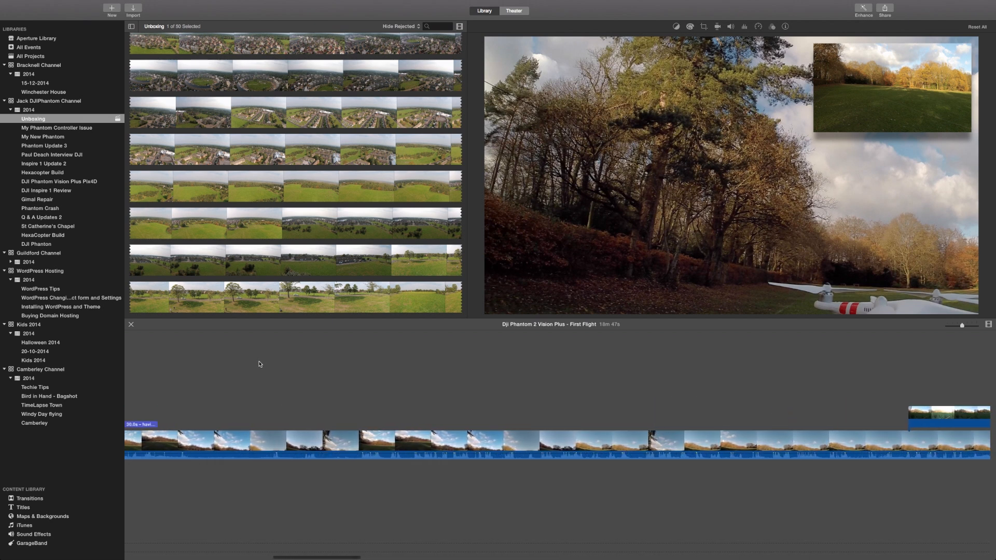
pyautogui.hscroll(-10, 260, 364)
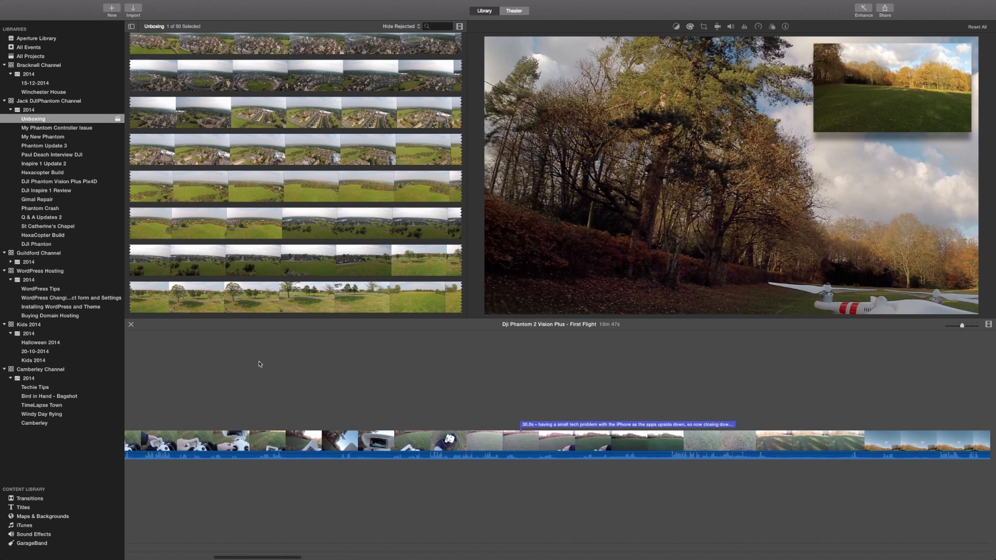
pyautogui.hscroll(-10, 260, 365)
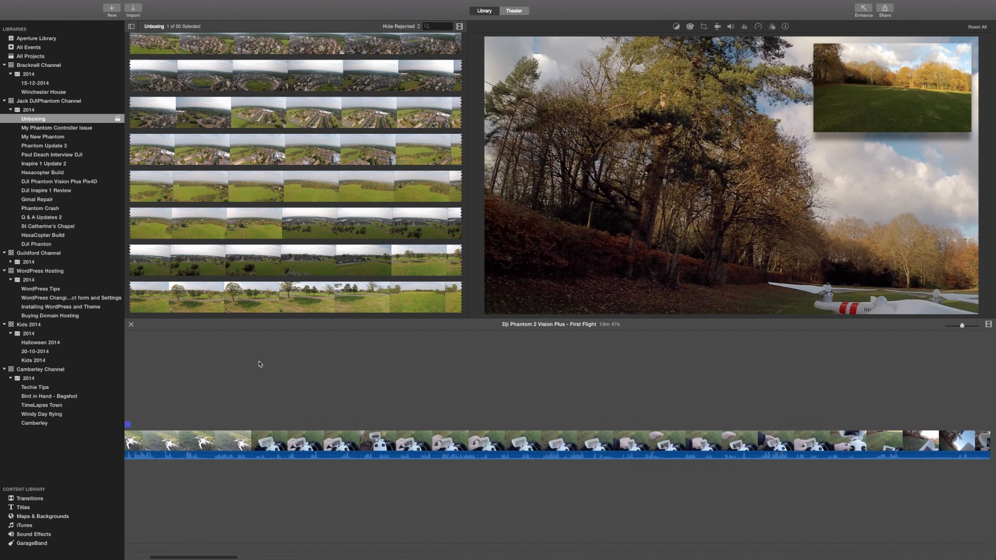
pyautogui.hscroll(-5, 260, 364)
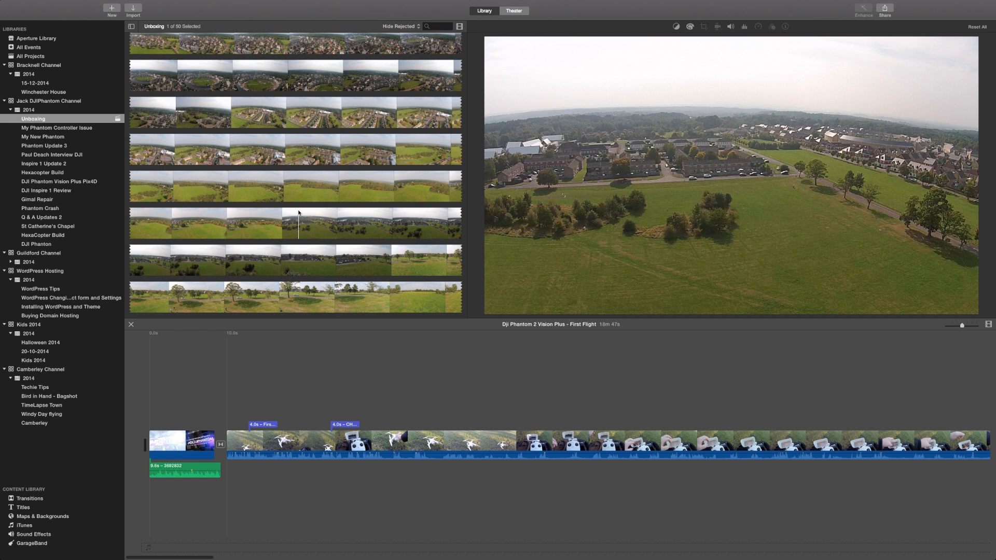
# - Look through the projects and source clips in the Unboxing event
pyautogui.scroll(5, 330, 228)
pyautogui.scroll(6, 330, 228)
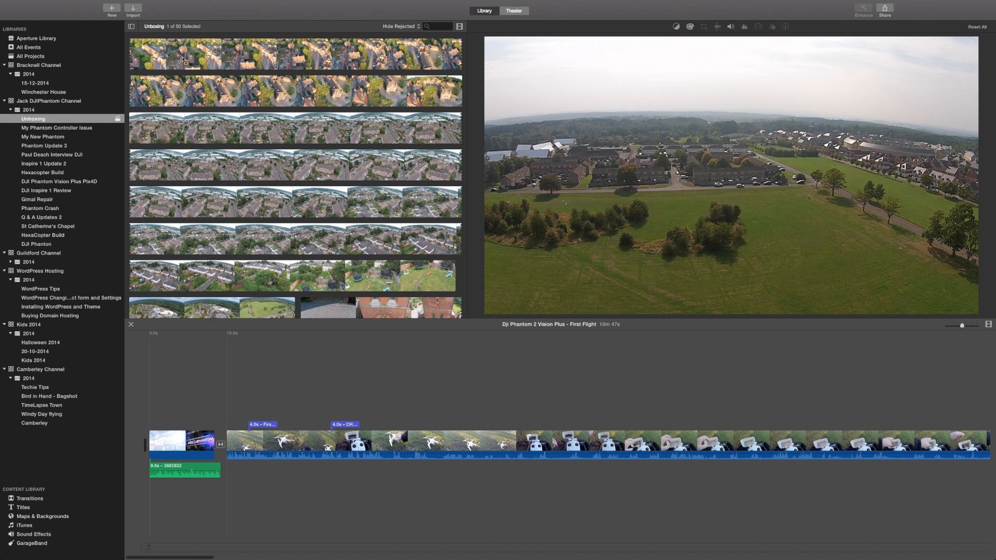
pyautogui.scroll(8, 161, 61)
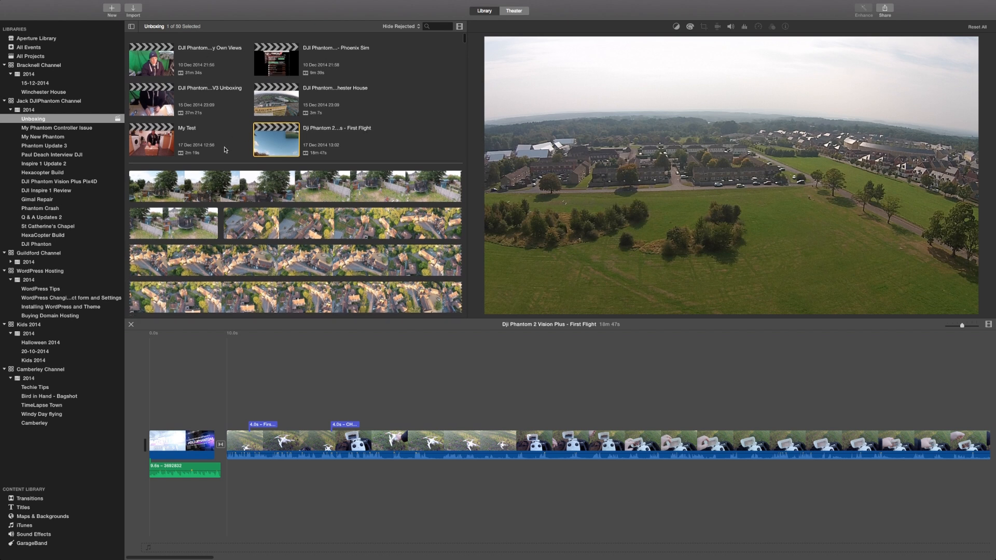
pyautogui.scroll(-10, 264, 211)
# - Examine the timeline from the opening titles through the iPhone tech-problem caption to the first overlaid drone clip
pyautogui.click(357, 358)
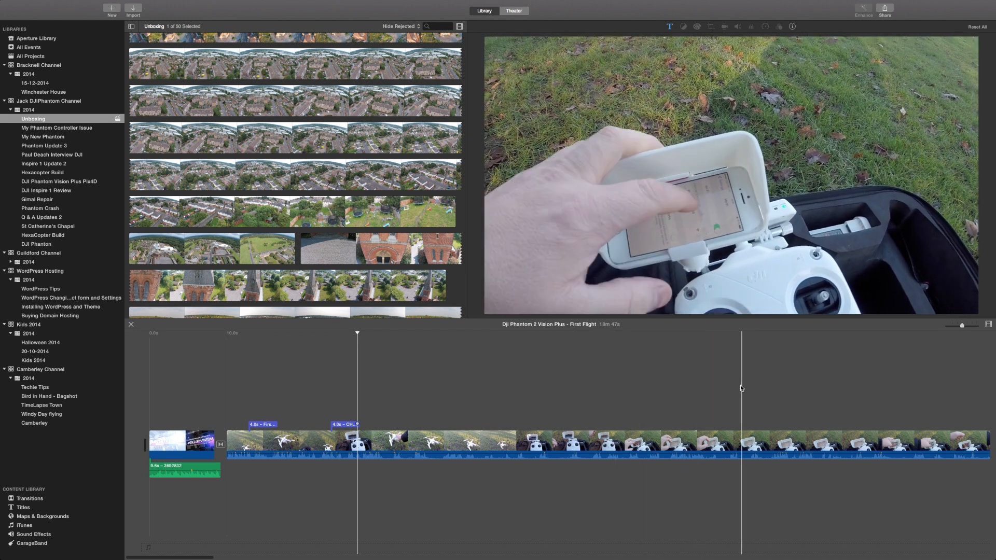
pyautogui.hscroll(2, 738, 385)
pyautogui.hscroll(15, 739, 387)
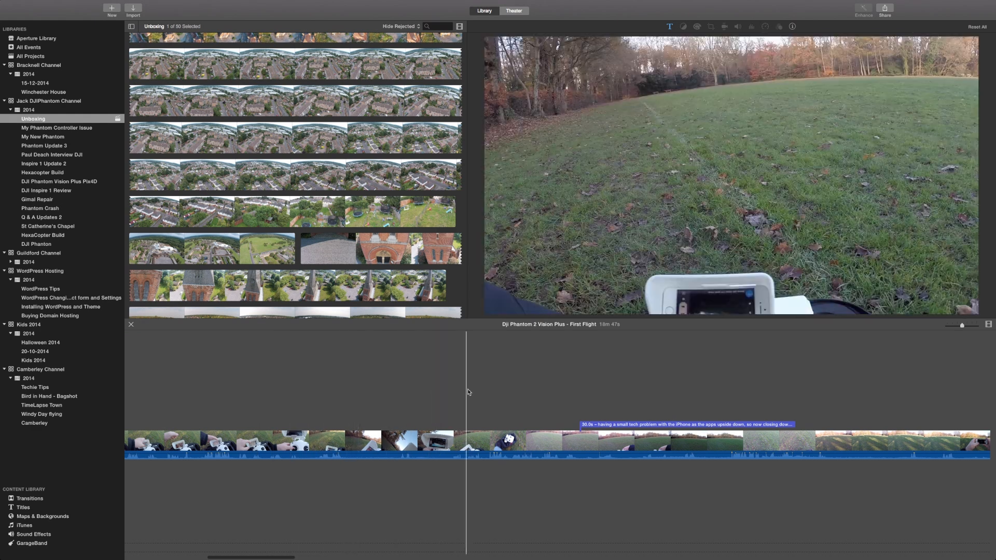
pyautogui.click(519, 389)
pyautogui.hscroll(5, 519, 389)
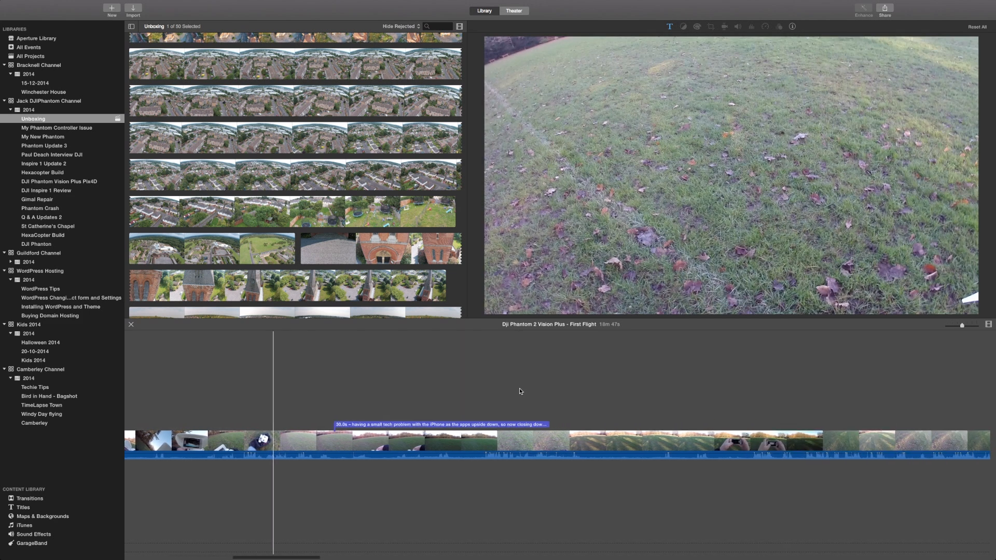
pyautogui.click(519, 389)
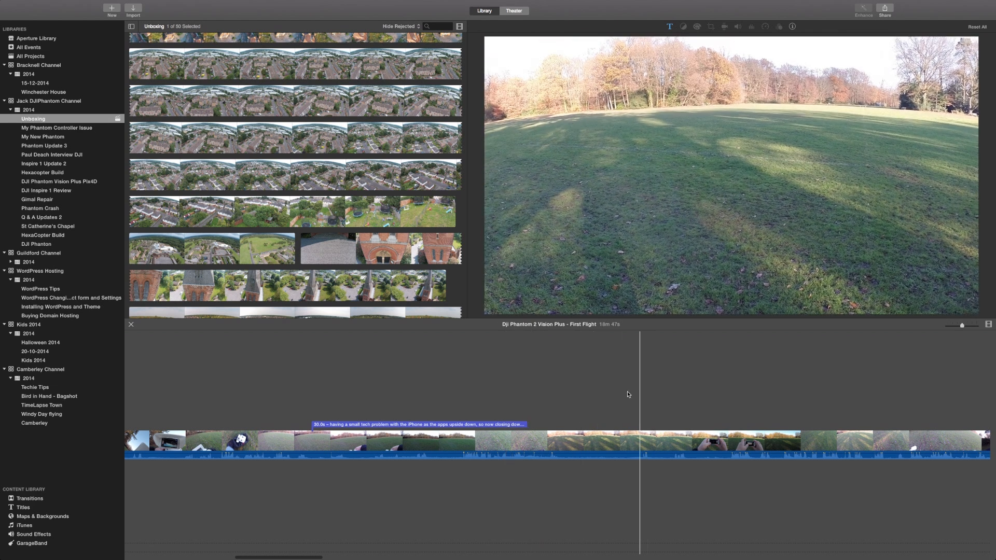
pyautogui.hscroll(2, 597, 393)
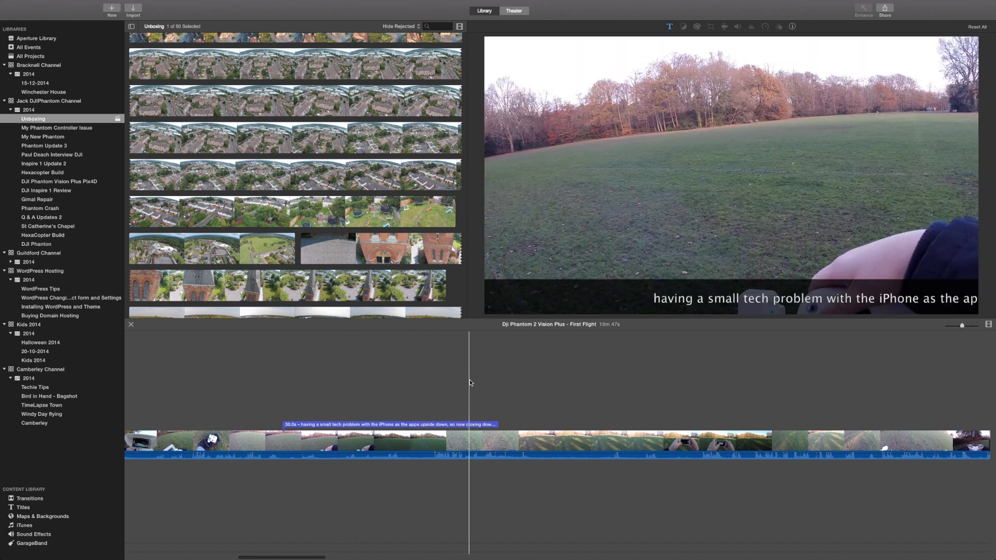
pyautogui.hscroll(6, 570, 389)
pyautogui.hscroll(10, 584, 389)
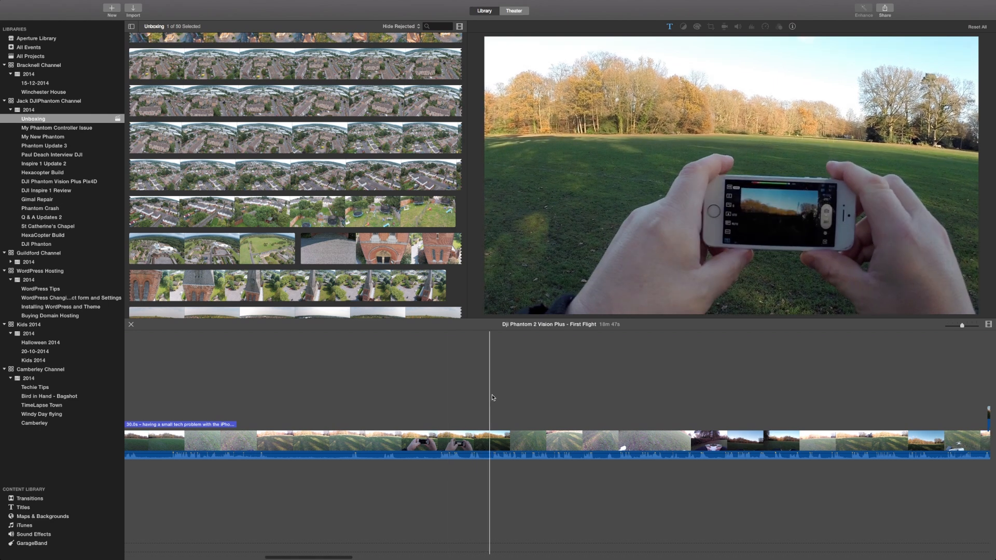
pyautogui.hscroll(20, 565, 390)
pyautogui.hscroll(6, 567, 390)
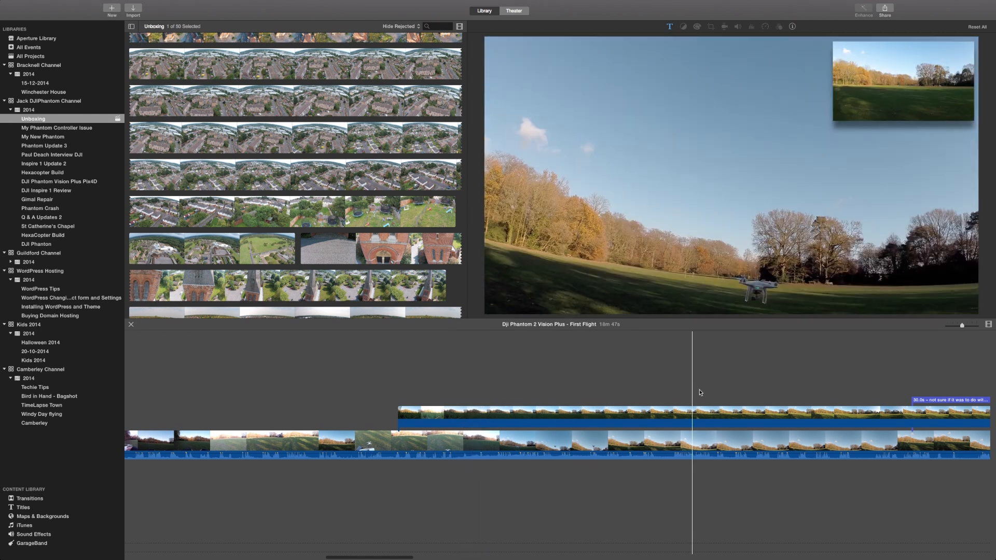
# - Examine the rest of the flight footage and its overlaid clips up to the end of the last overlay
pyautogui.hscroll(10, 806, 386)
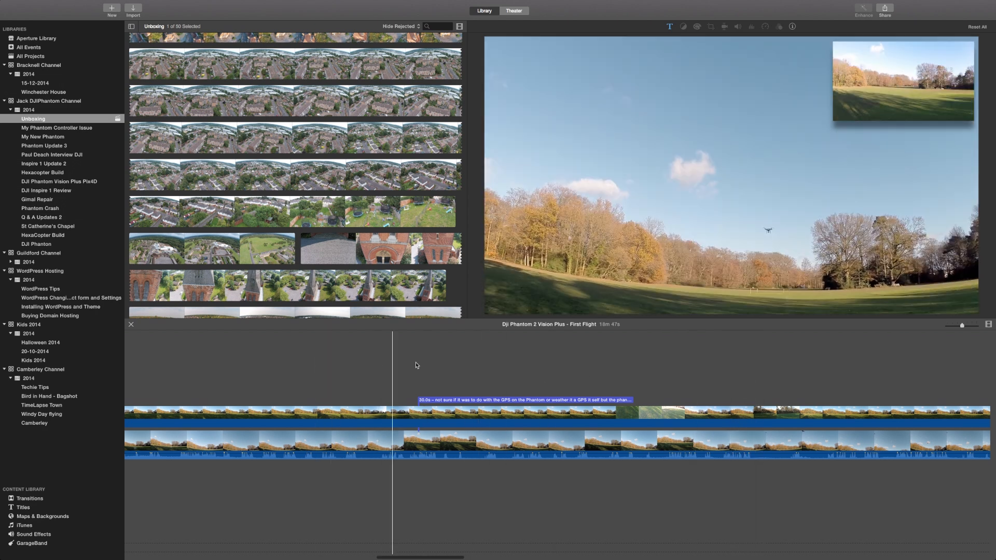
pyautogui.hscroll(5, 690, 363)
pyautogui.hscroll(10, 690, 365)
pyautogui.hscroll(5, 690, 366)
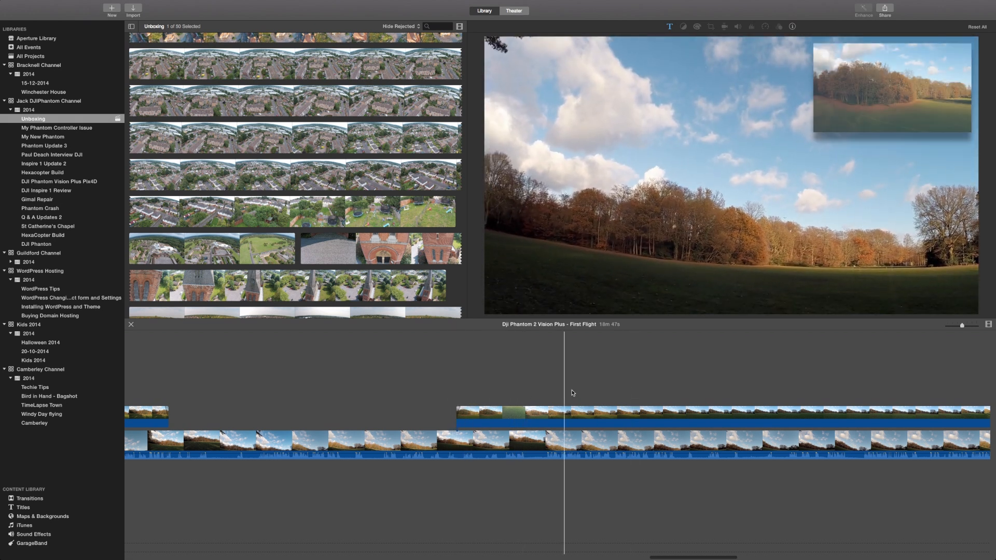
pyautogui.hscroll(10, 571, 396)
pyautogui.hscroll(5, 572, 393)
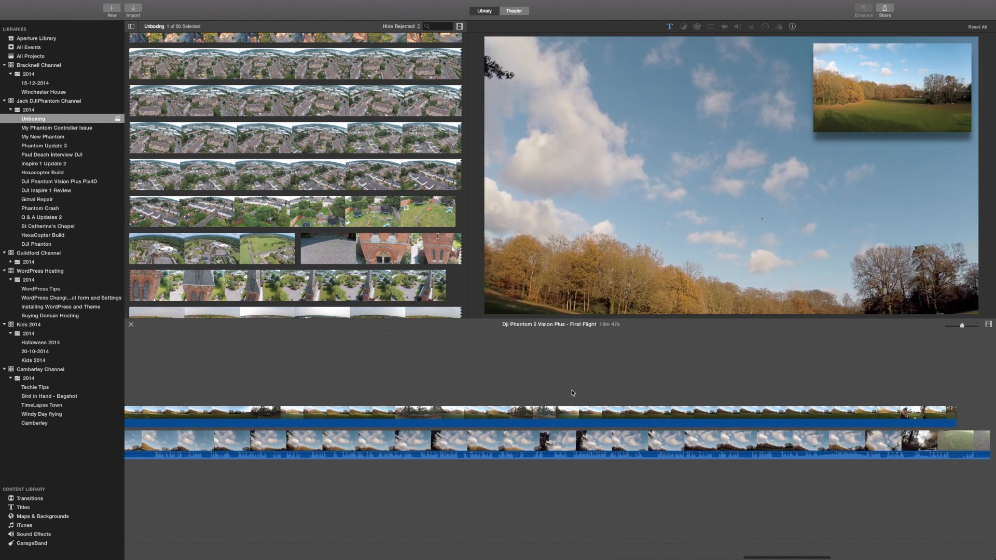
pyautogui.hscroll(15, 554, 393)
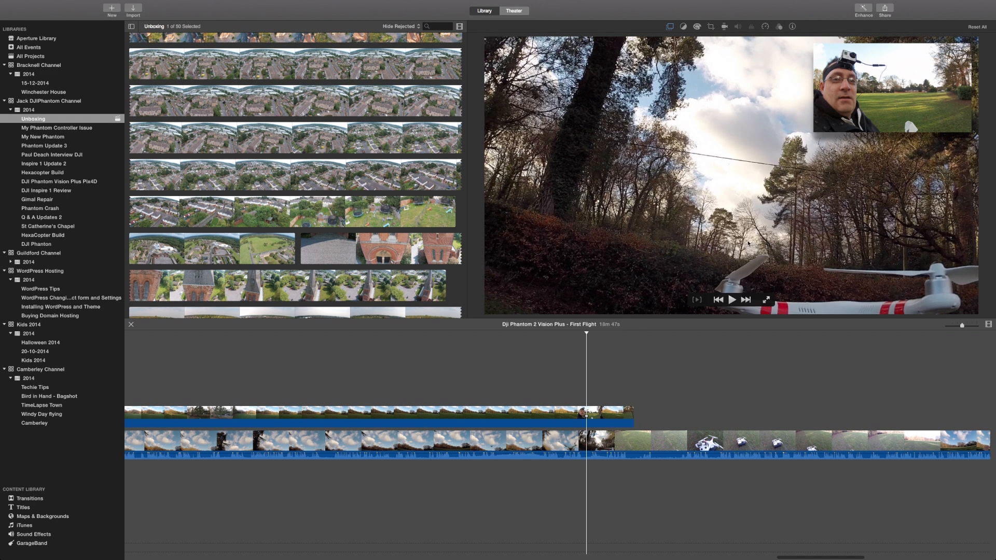
# - Examine the gap before the last overlaid drone clip and inspect that clip's existing picture-in-picture
pyautogui.hscroll(-10, 472, 357)
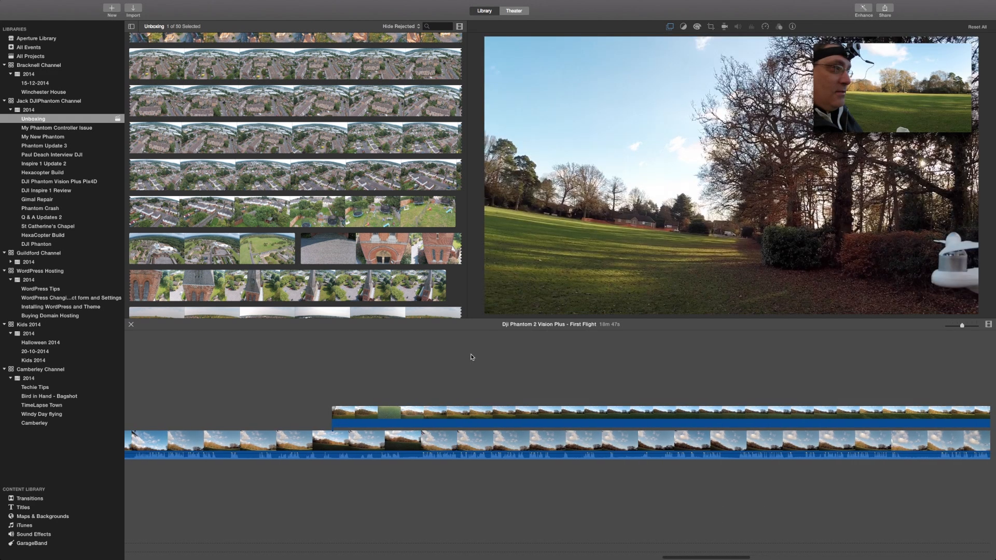
pyautogui.hscroll(-10, 472, 357)
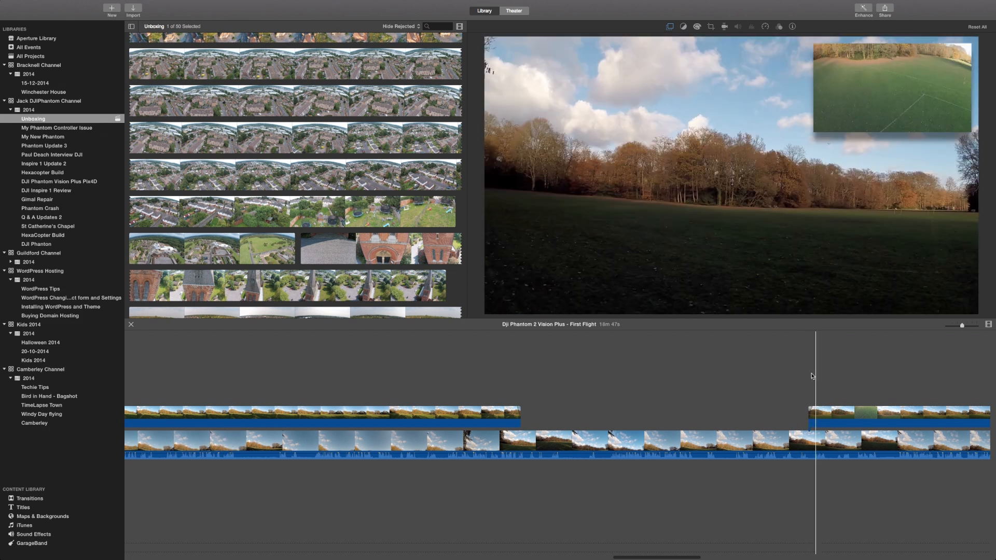
pyautogui.hscroll(10, 783, 358)
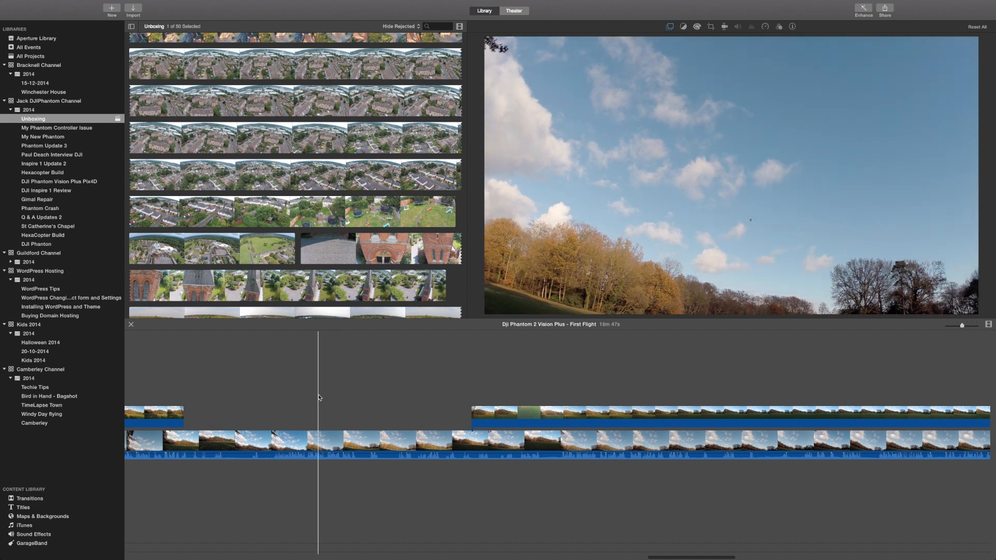
pyautogui.click(327, 398)
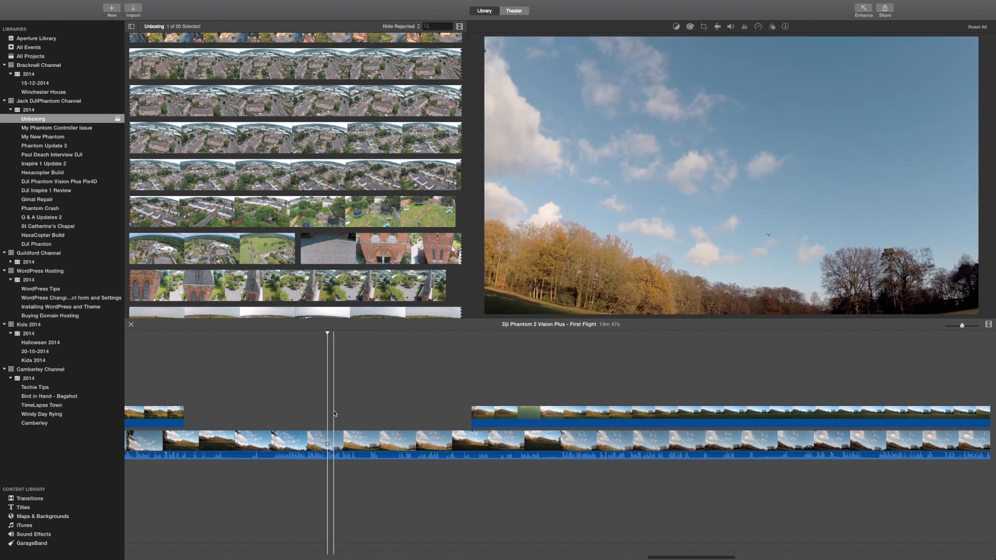
pyautogui.press('space')
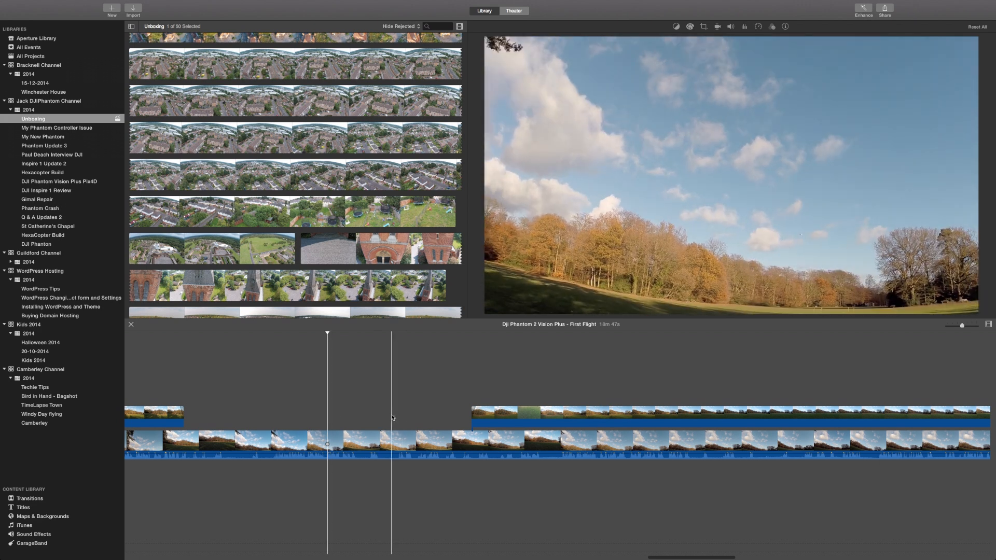
pyautogui.click(517, 420)
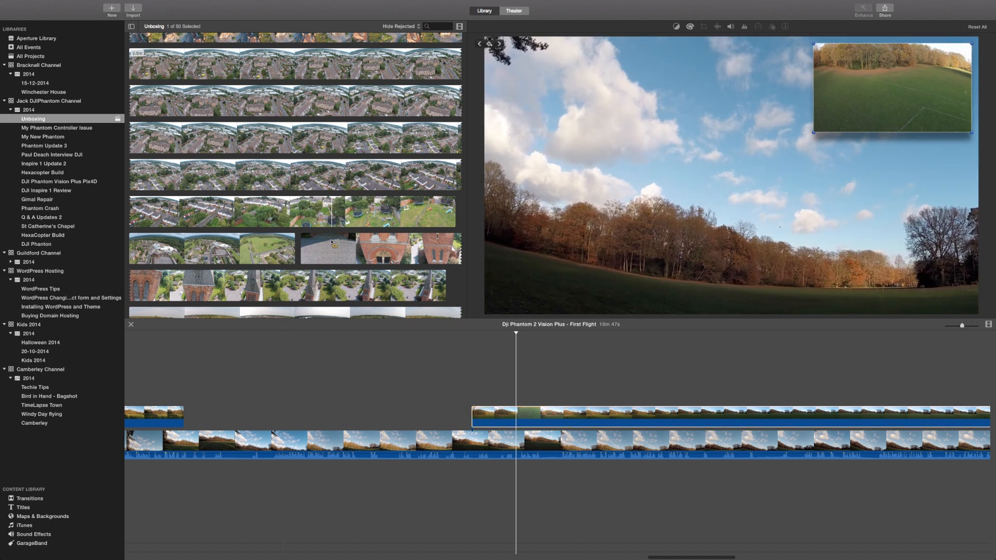
# - Select a range of the church footage and place it above the main clip, in the gap between the overlays
pyautogui.moveTo(327, 248); pyautogui.dragTo(433, 248)
pyautogui.moveTo(434, 248); pyautogui.dragTo(437, 249)
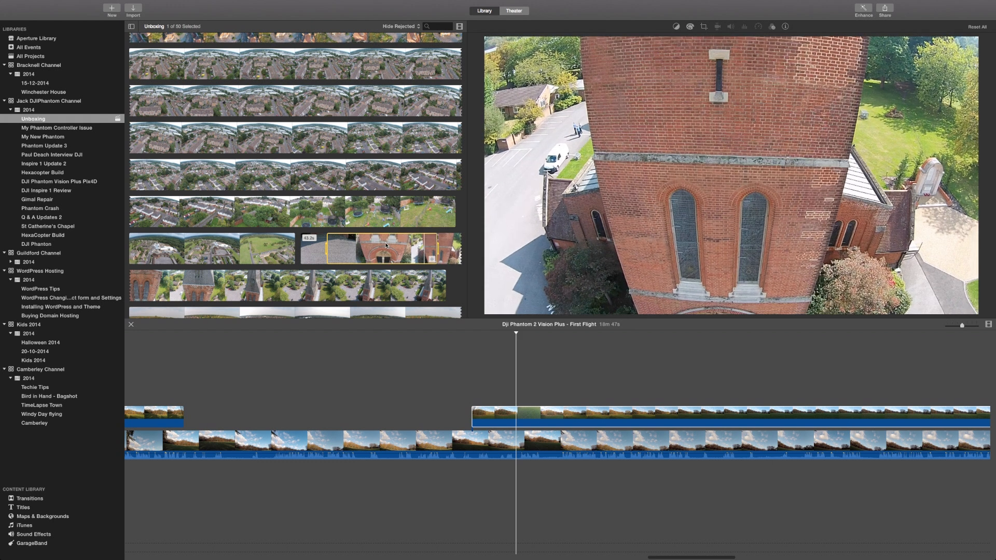
pyautogui.moveTo(378, 248); pyautogui.dragTo(271, 385)
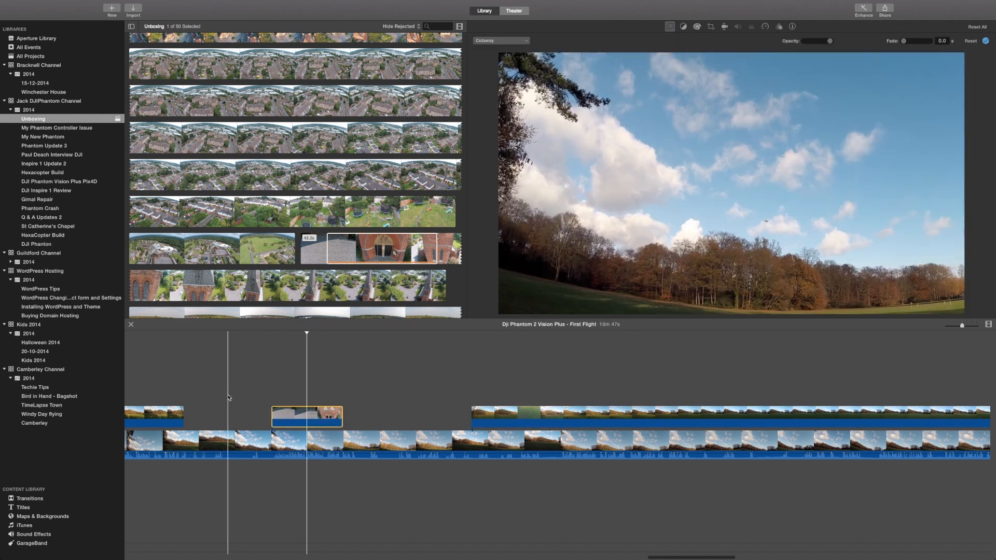
# - Set the playhead just before the church overlay and move the overlay so it starts there
pyautogui.click(228, 397)
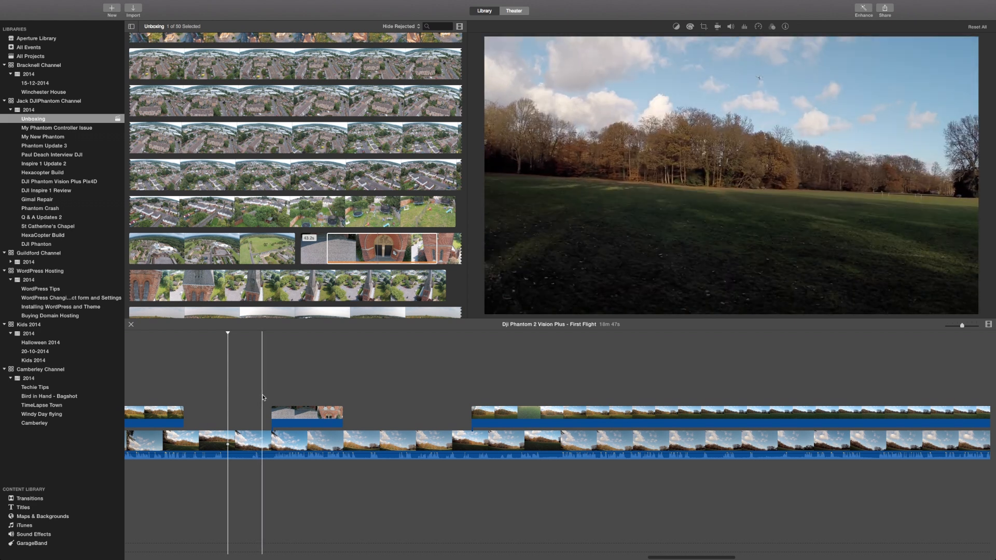
pyautogui.click(265, 394)
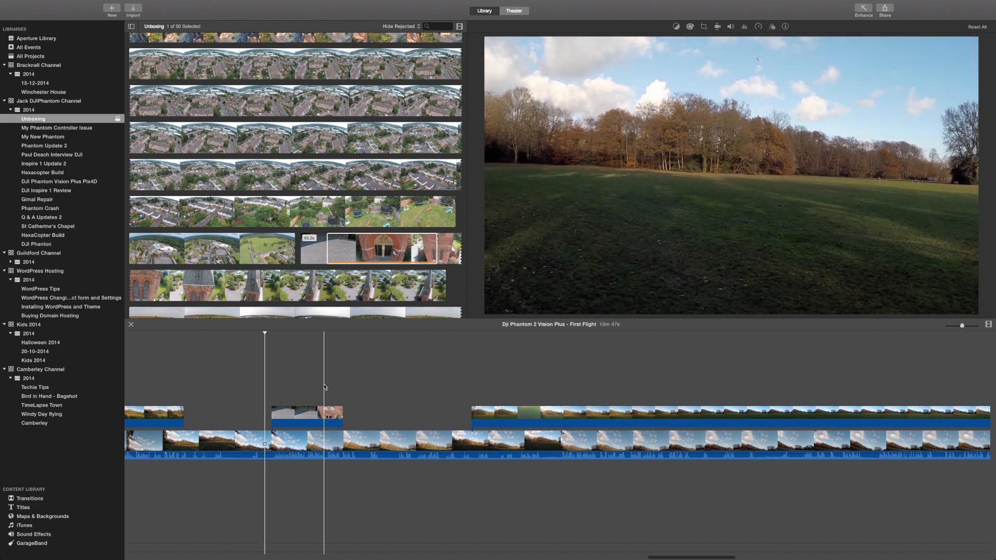
pyautogui.click(292, 415)
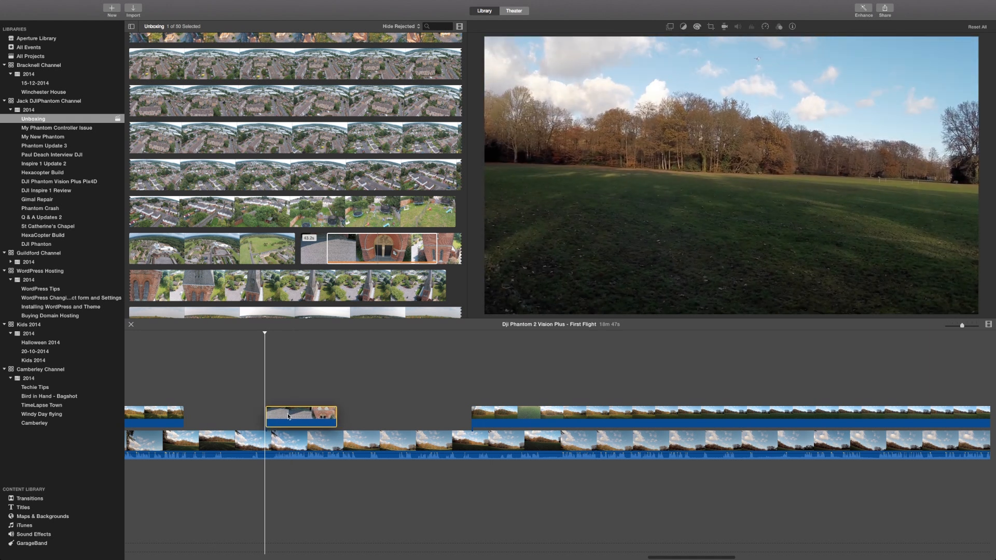
pyautogui.moveTo(291, 416); pyautogui.dragTo(287, 416)
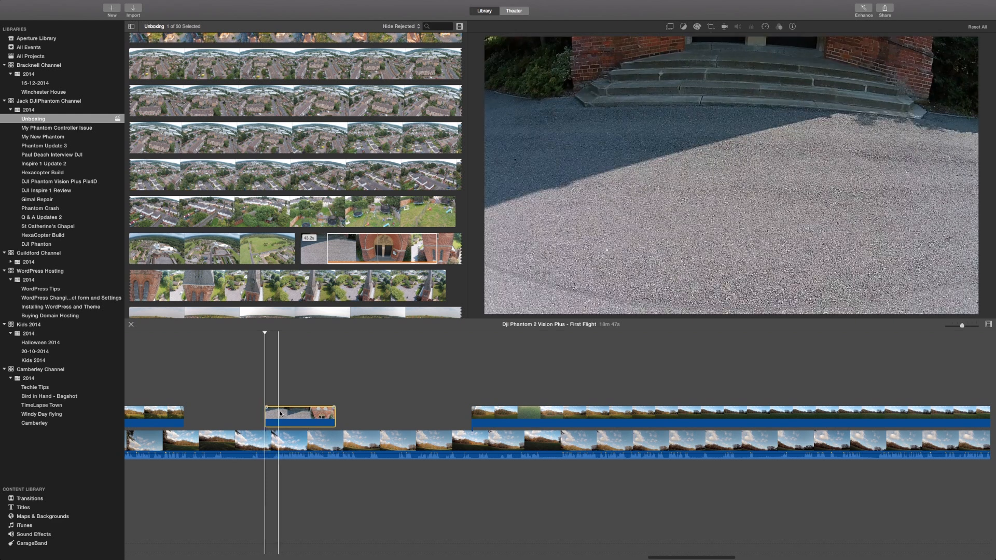
# - Change the church overlay from Cutaway to Picture in Picture and move its inset to the video frame's upper-right corner
pyautogui.doubleClick(311, 417)
pyautogui.click(527, 42)
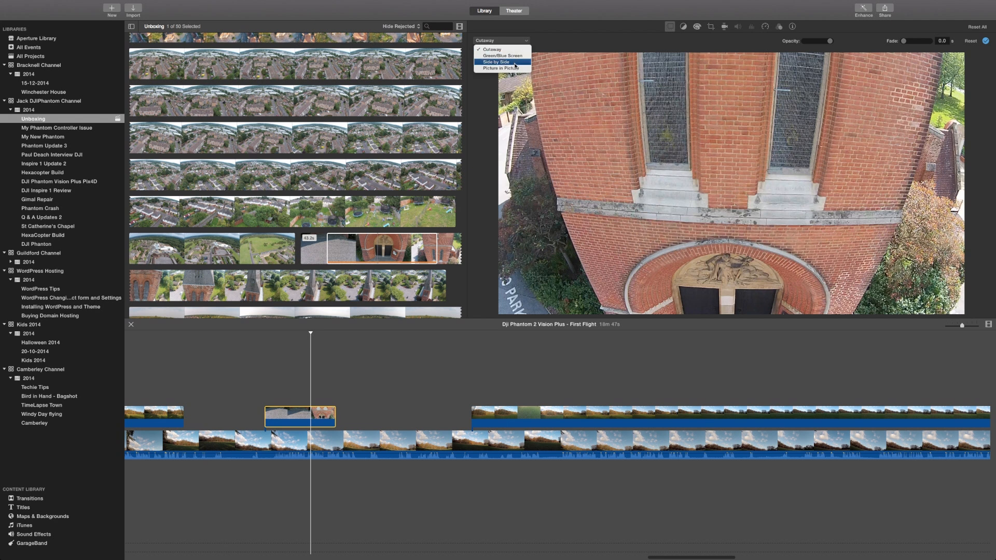
pyautogui.click(515, 70)
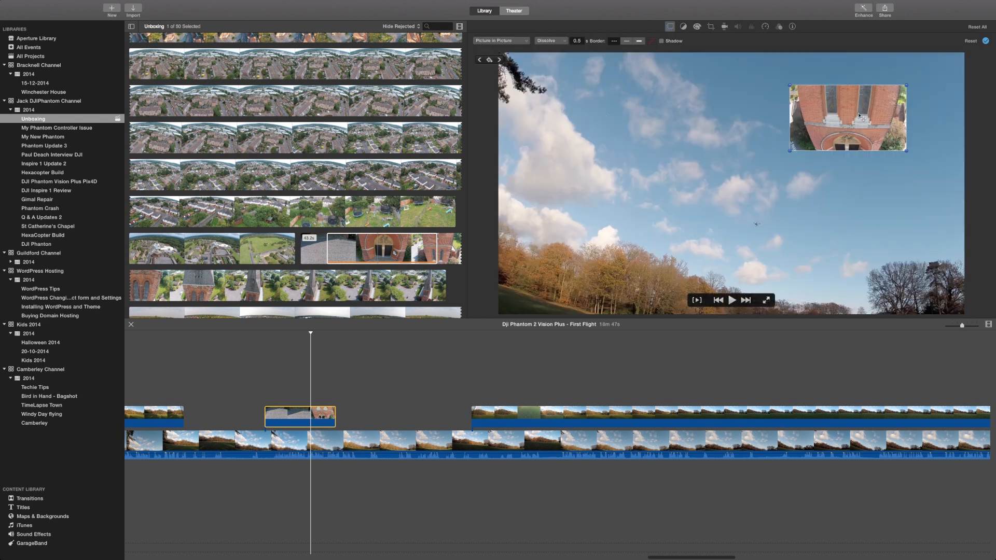
pyautogui.moveTo(858, 115); pyautogui.dragTo(917, 104)
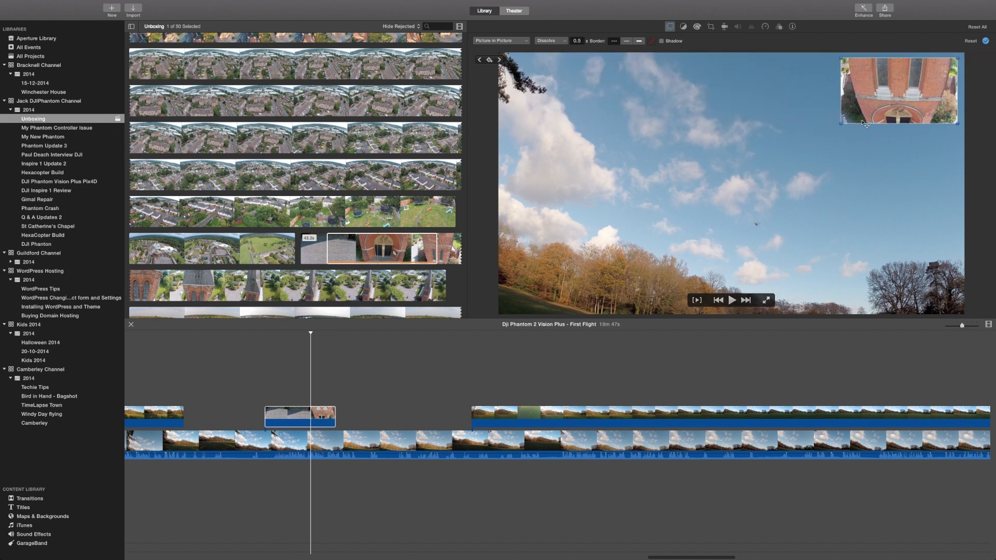
# - Enlarge the church overlay's inset, turn on its shadow and apply the picture-in-picture adjustment
pyautogui.moveTo(840, 123); pyautogui.dragTo(827, 146)
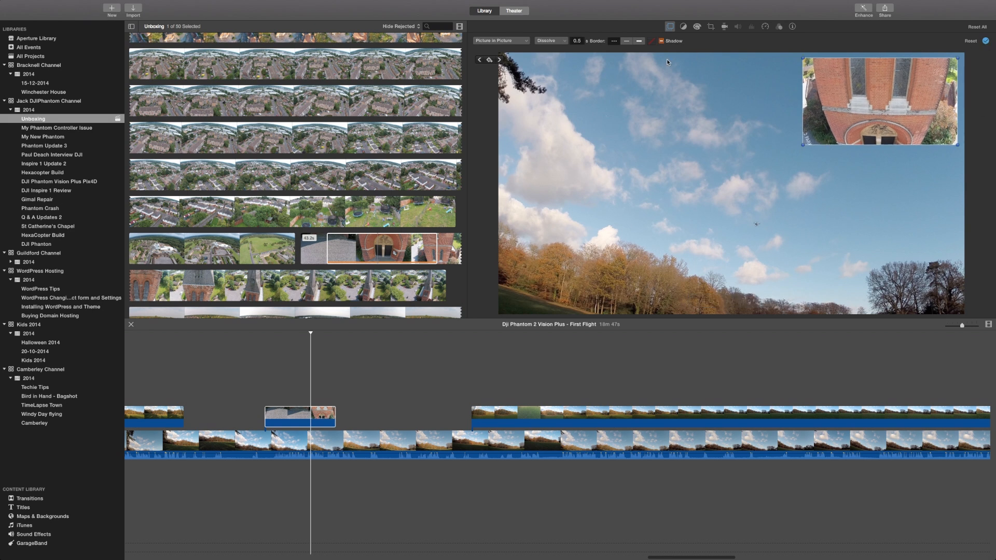
pyautogui.click(985, 40)
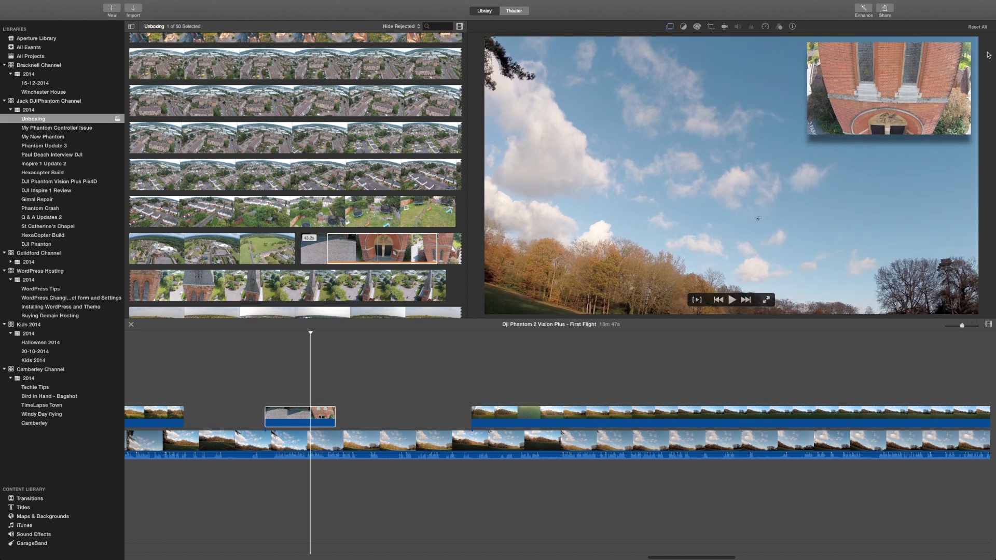
# - Play back the timeline from just before the church overlay to preview its inset, and return the playhead to the overlay's start
pyautogui.click(259, 401)
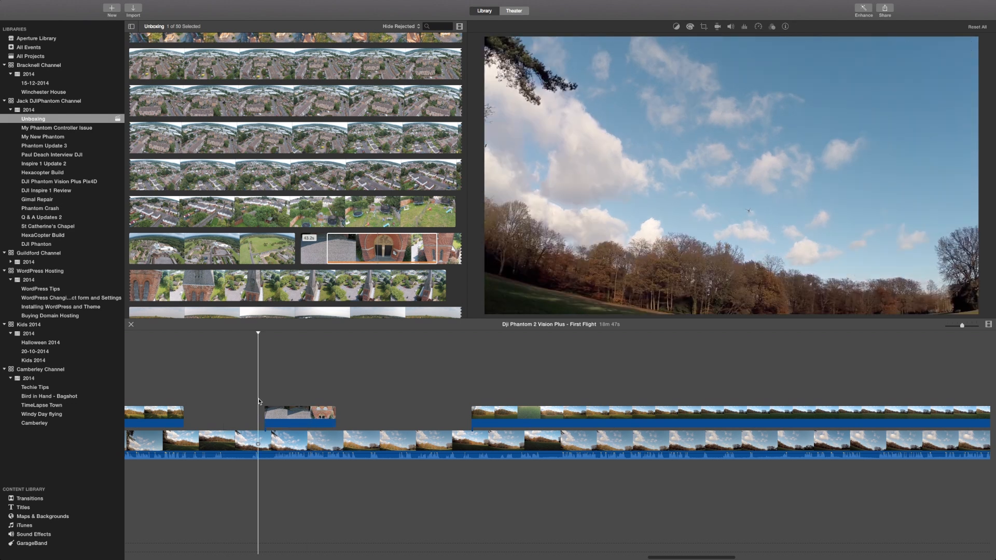
pyautogui.press('space')
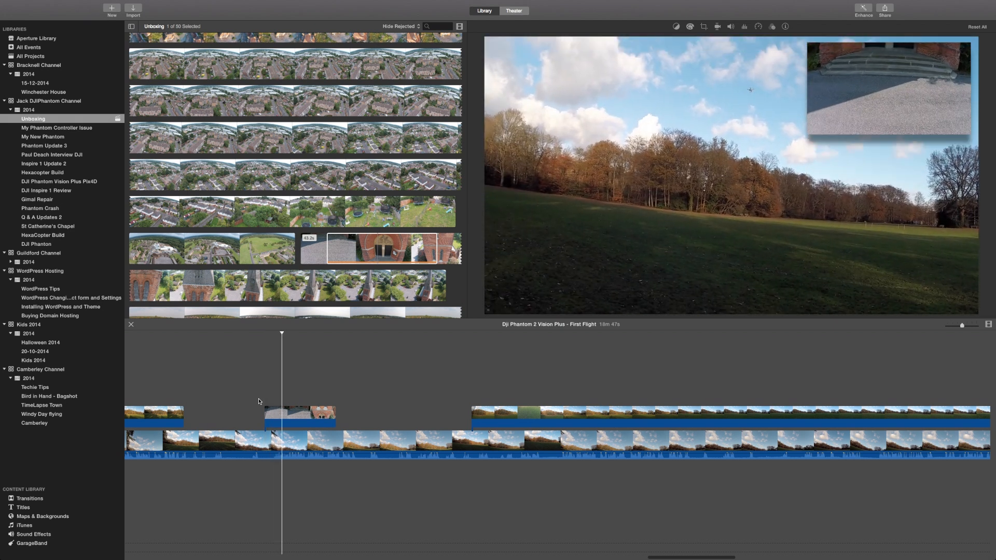
pyautogui.press('space')
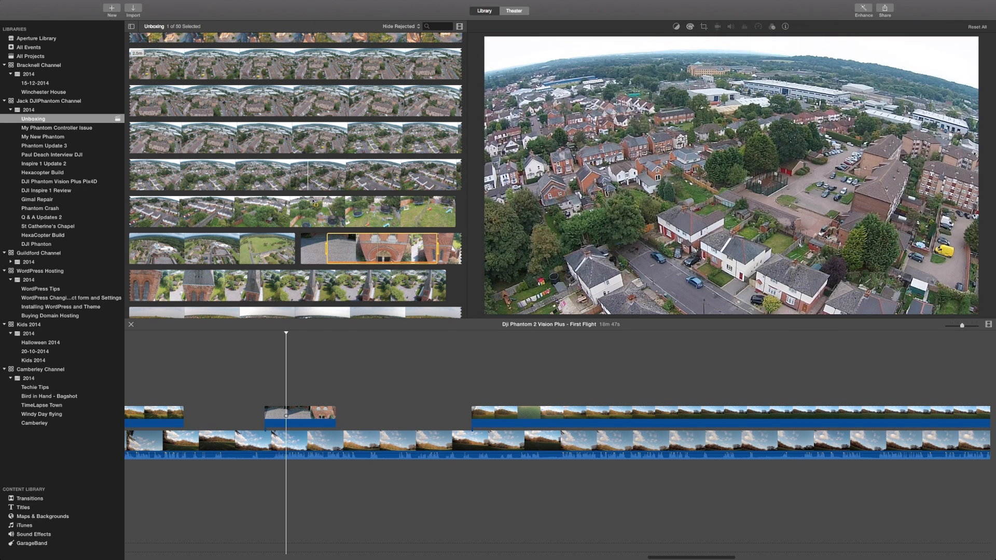
pyautogui.click(255, 416)
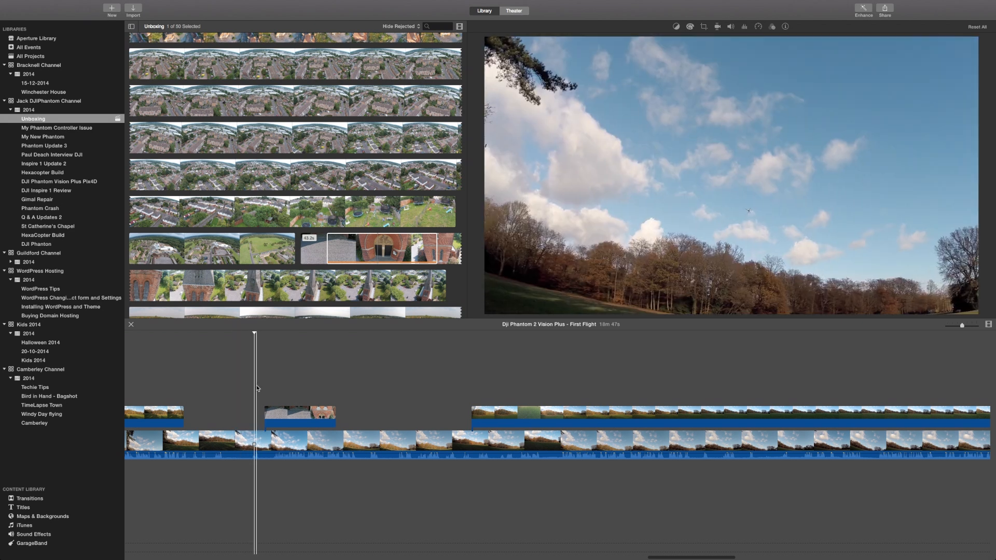
pyautogui.click(265, 418)
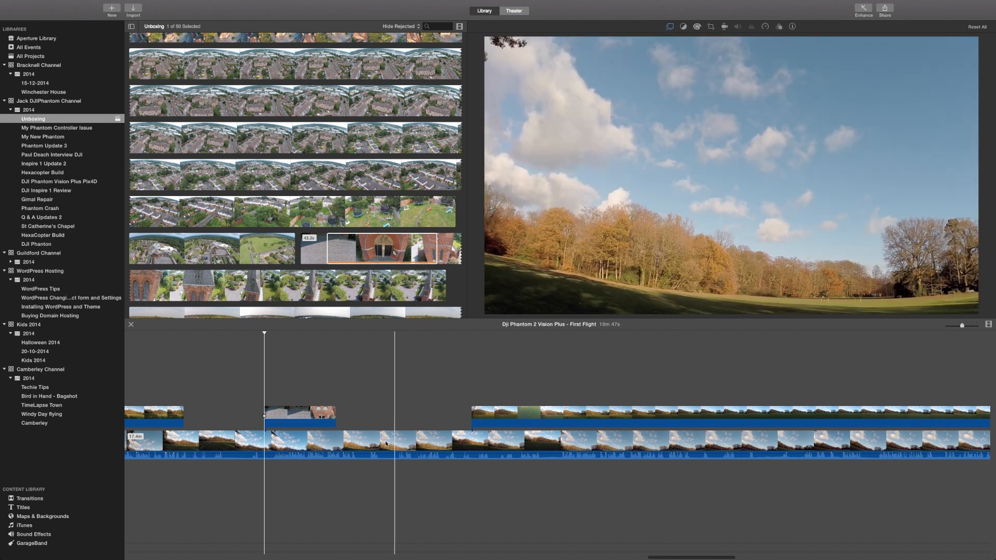
# - Switch the church overlay from Picture in Picture to Cutaway and play the section back from just before it
pyautogui.click(311, 425)
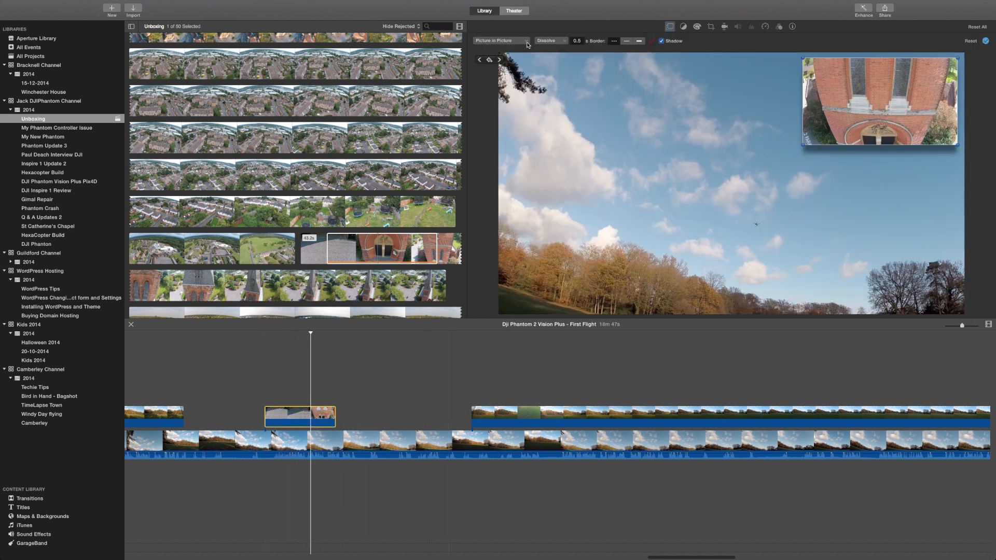
pyautogui.click(526, 44)
pyautogui.click(495, 48)
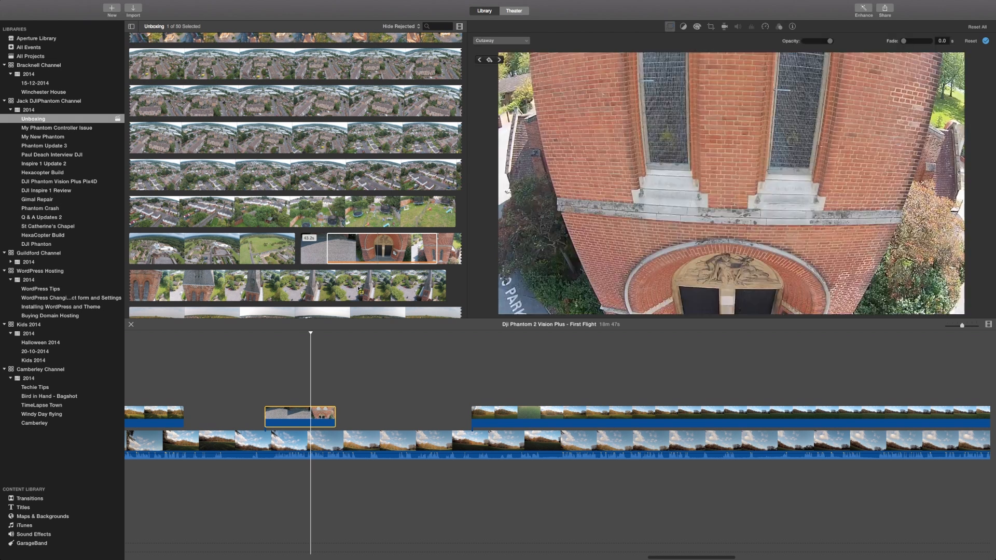
pyautogui.click(253, 371)
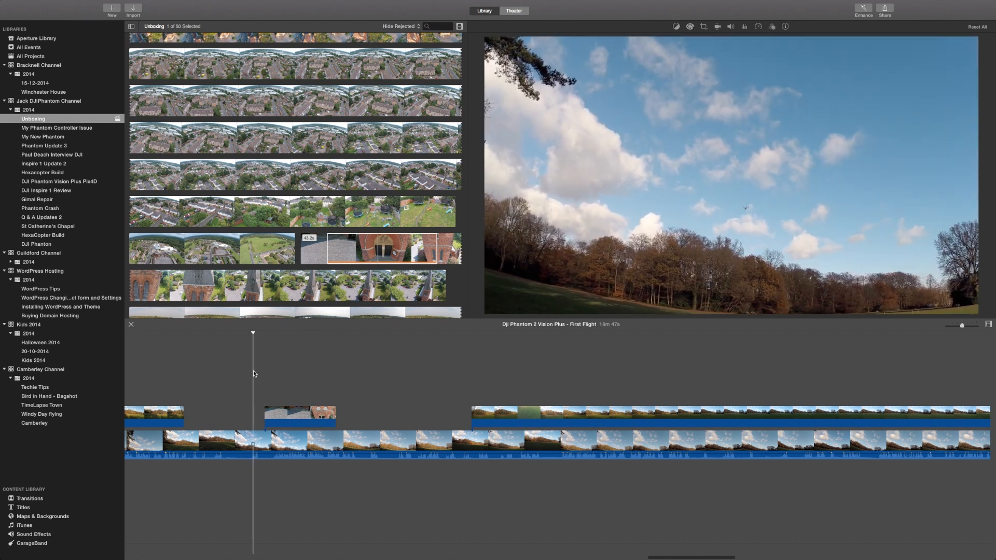
pyautogui.press('space')
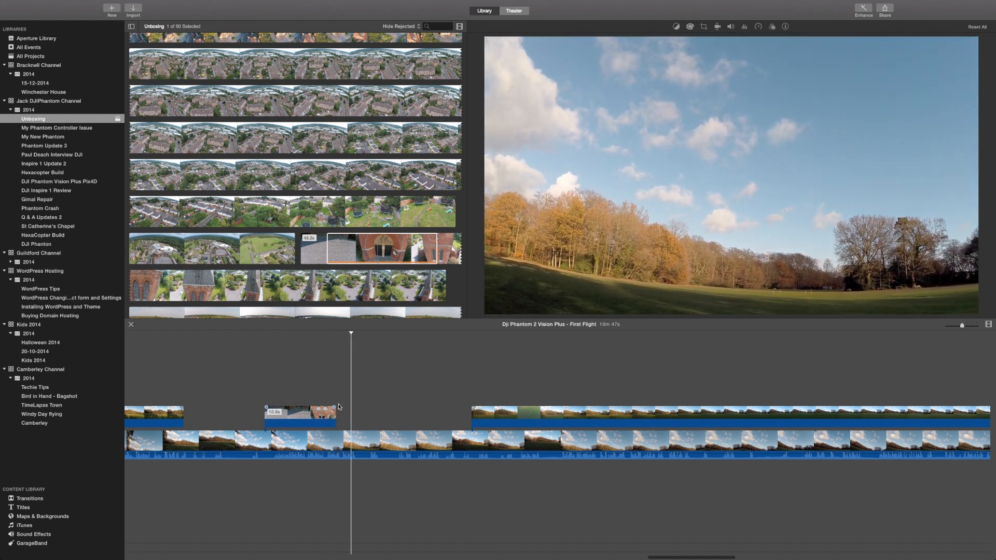
# - Delete the church overlay from above the main clip and play back the section where it was
pyautogui.click(284, 445)
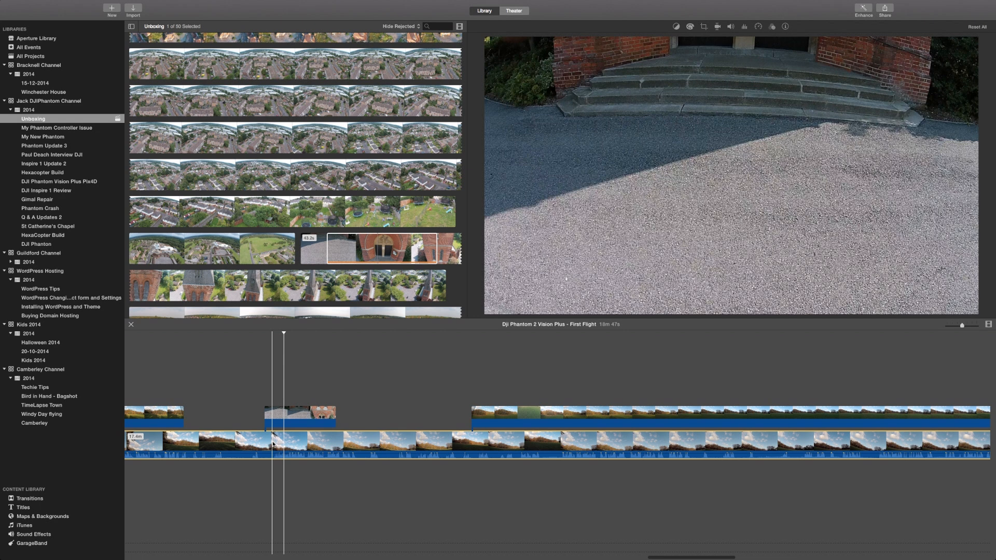
pyautogui.click(298, 424)
pyautogui.press('Delete')
pyautogui.click(250, 429)
pyautogui.press('space')
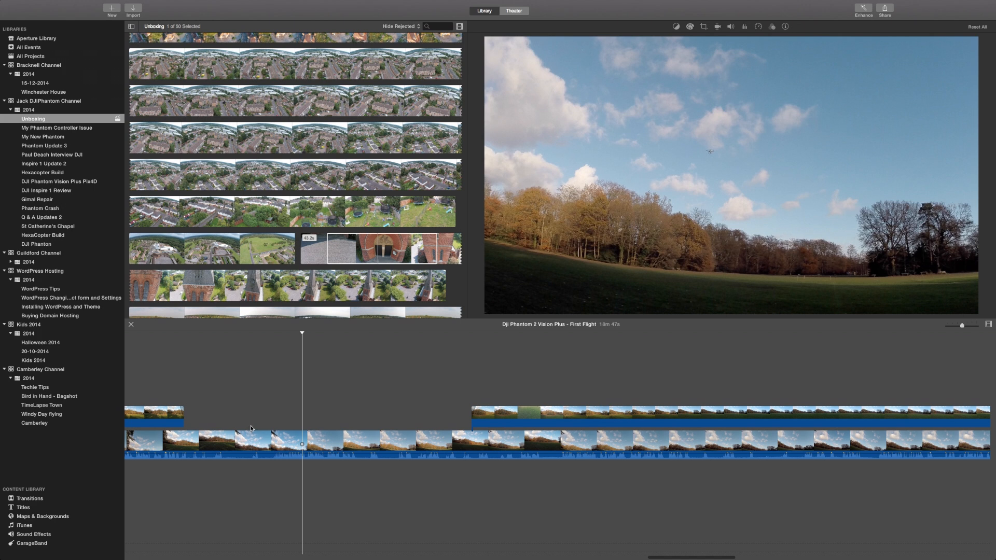
# - Examine the First Flight timeline from the last overlaid drone clip towards the end of the project
pyautogui.click(511, 421)
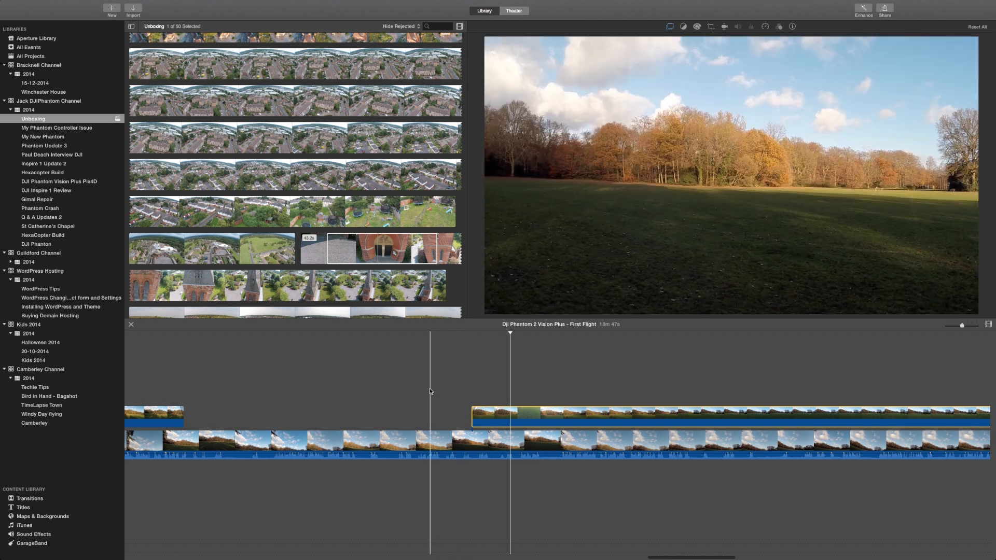
pyautogui.click(430, 391)
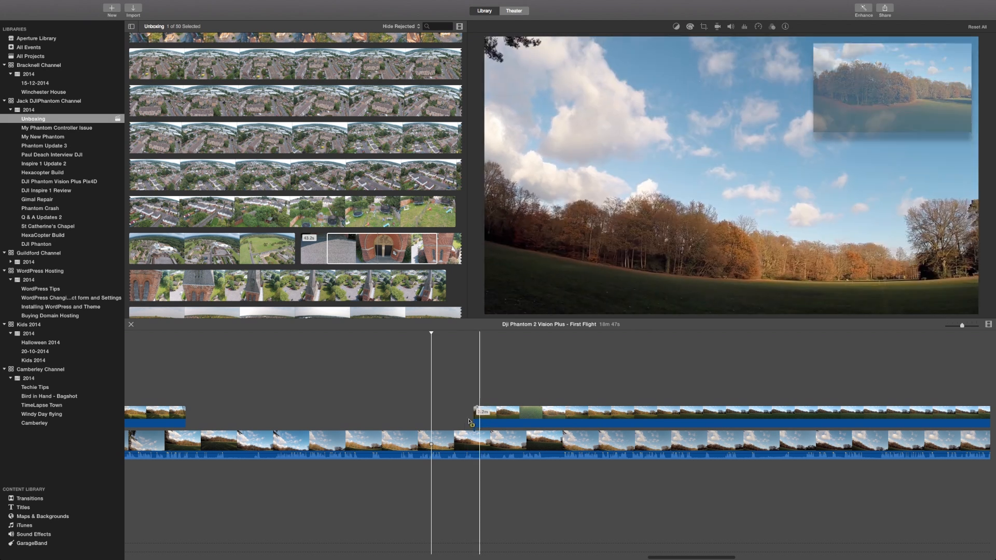
pyautogui.click(375, 392)
pyautogui.hscroll(10, 376, 392)
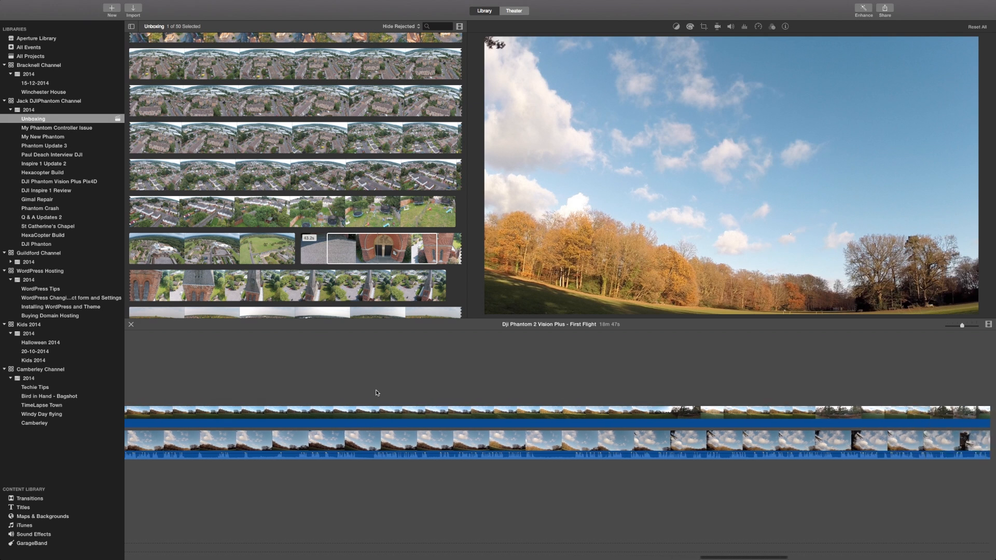
pyautogui.hscroll(8, 376, 393)
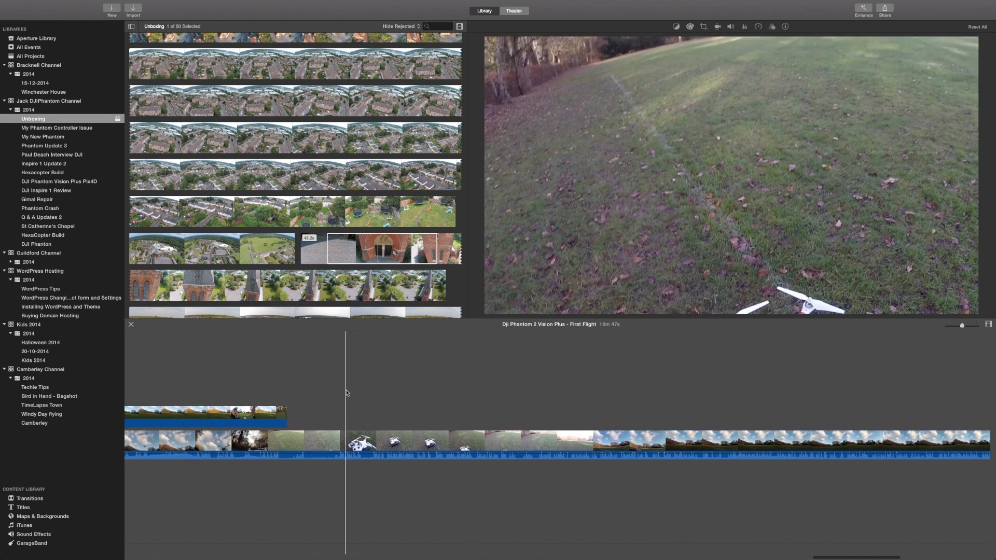
pyautogui.hscroll(4, 519, 383)
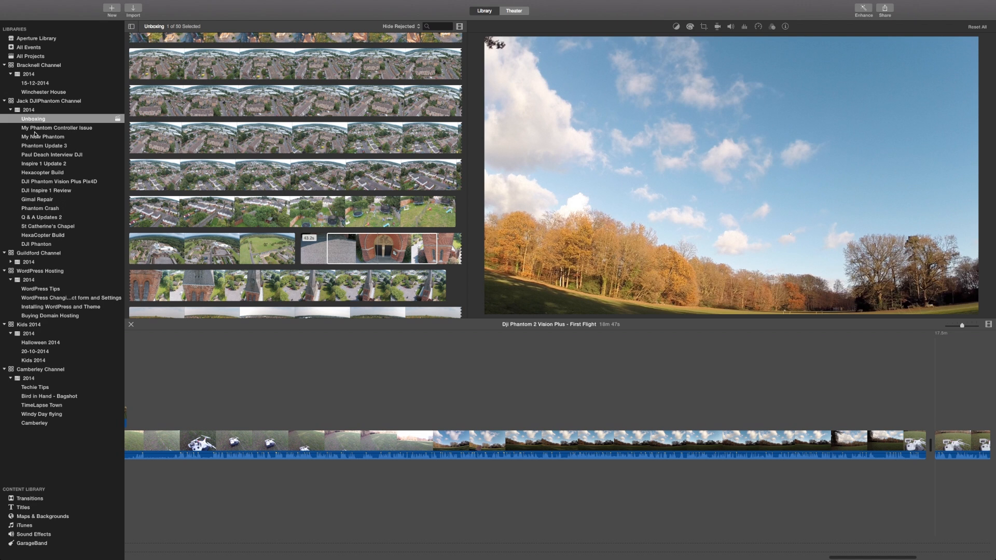
# - Open the DJI Phantom 2 Vision Plus - Winchester House project and enlarge its timeline clips
pyautogui.scroll(15, 250, 101)
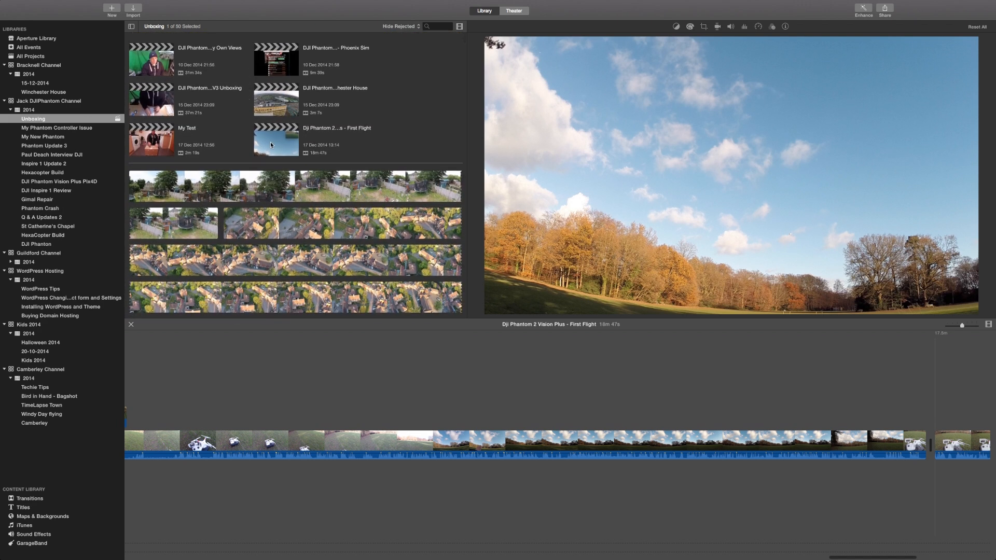
pyautogui.click(273, 101)
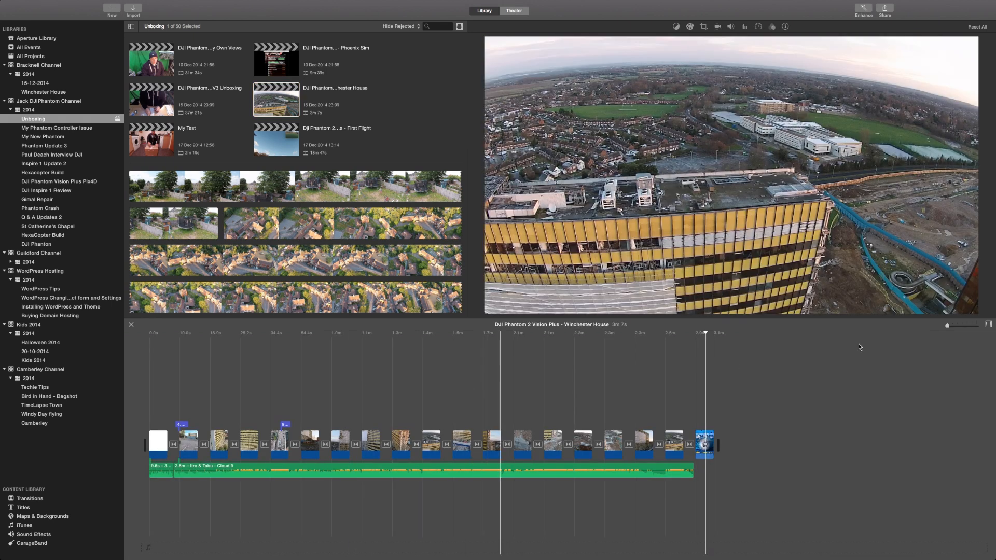
pyautogui.click(970, 328)
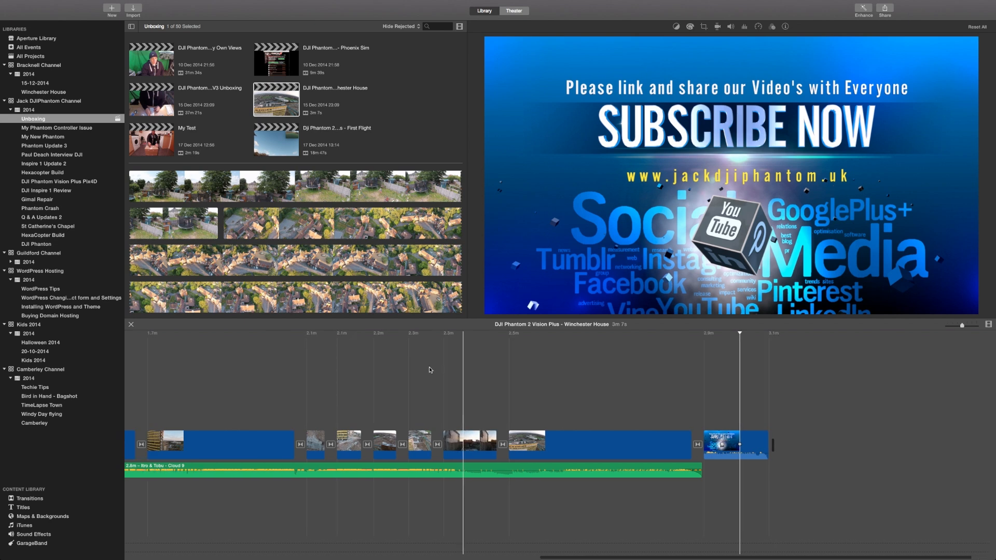
pyautogui.hscroll(-5, 429, 369)
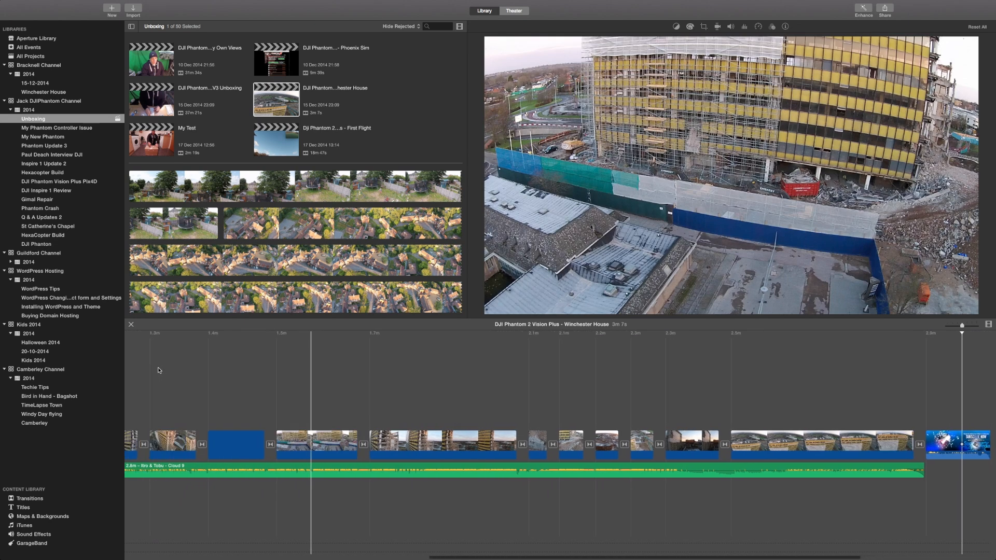
pyautogui.click(292, 405)
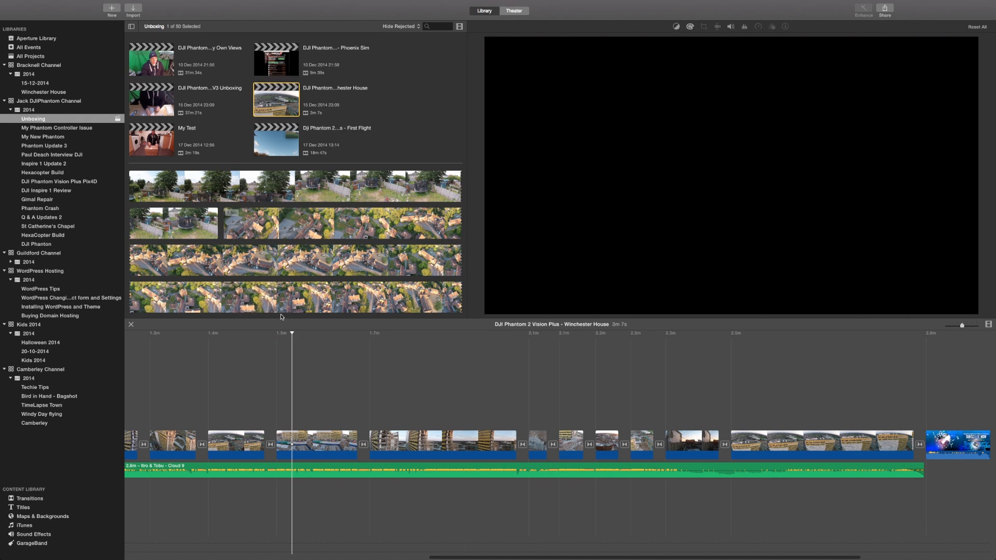
# - Inspect the individual building clips in the middle of the Winchester House timeline and play the sequence back across its transitions
pyautogui.click(304, 439)
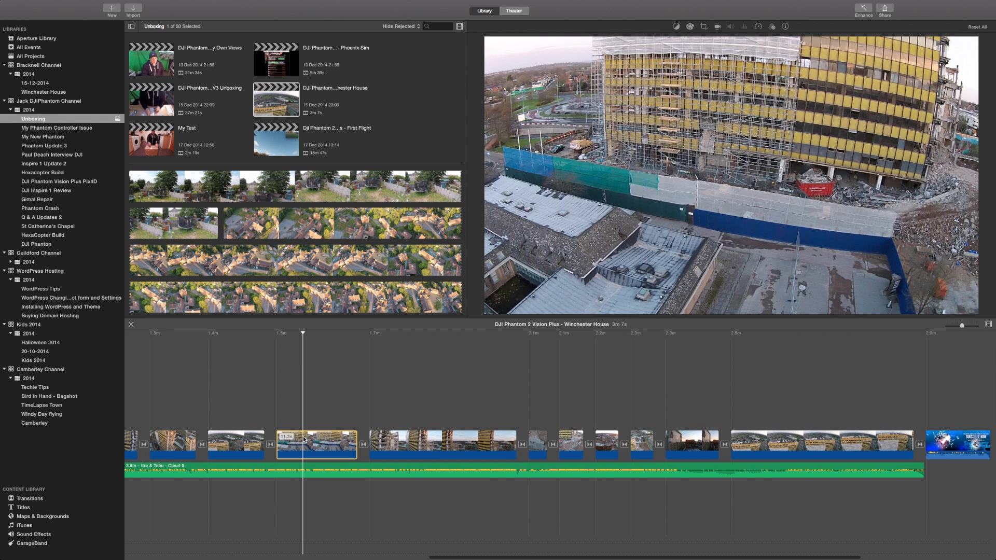
pyautogui.click(236, 442)
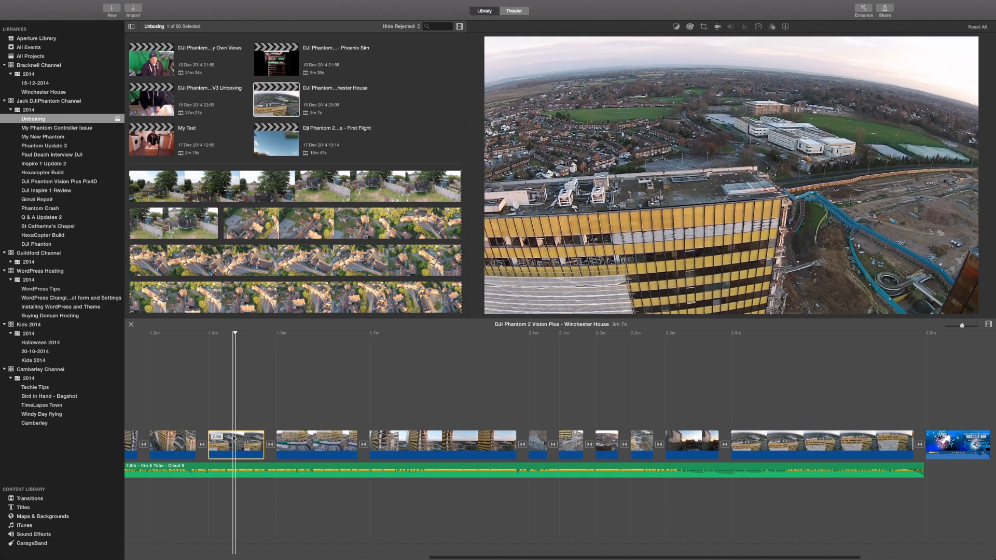
pyautogui.click(303, 440)
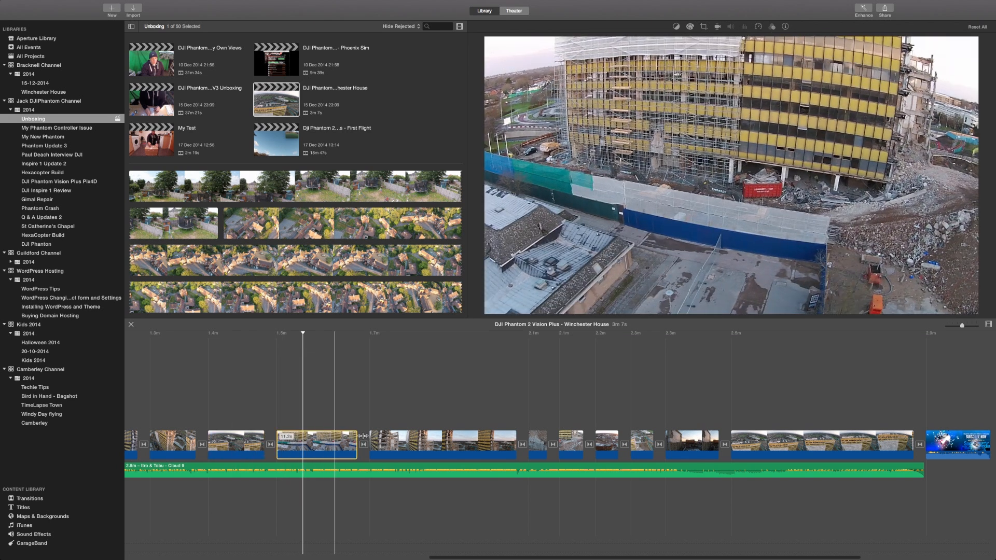
pyautogui.click(388, 437)
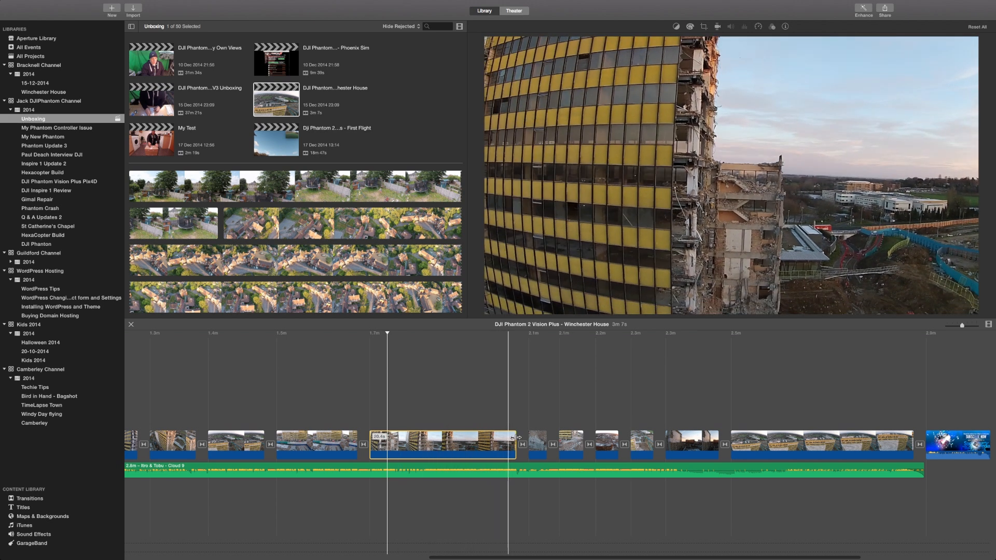
pyautogui.click(537, 440)
pyautogui.click(570, 442)
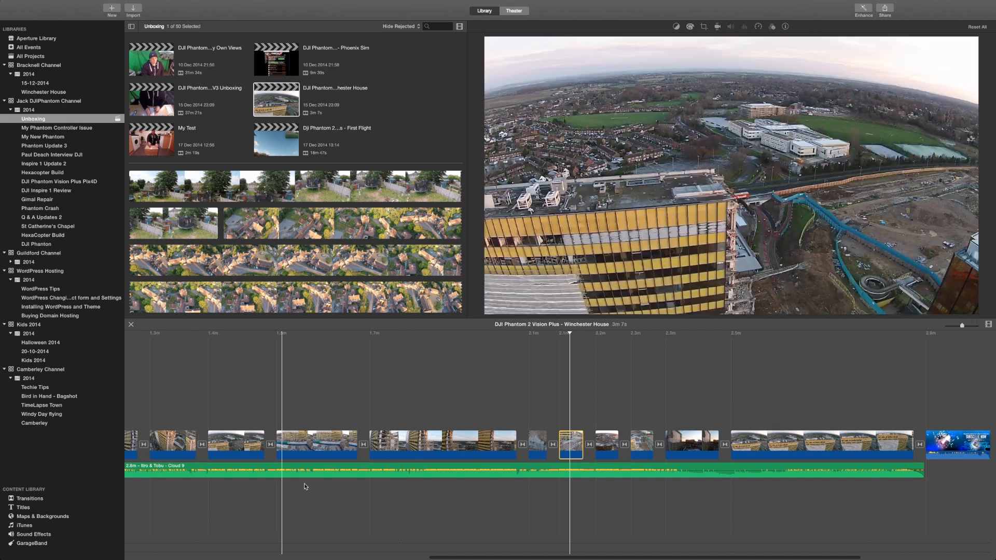
pyautogui.click(166, 490)
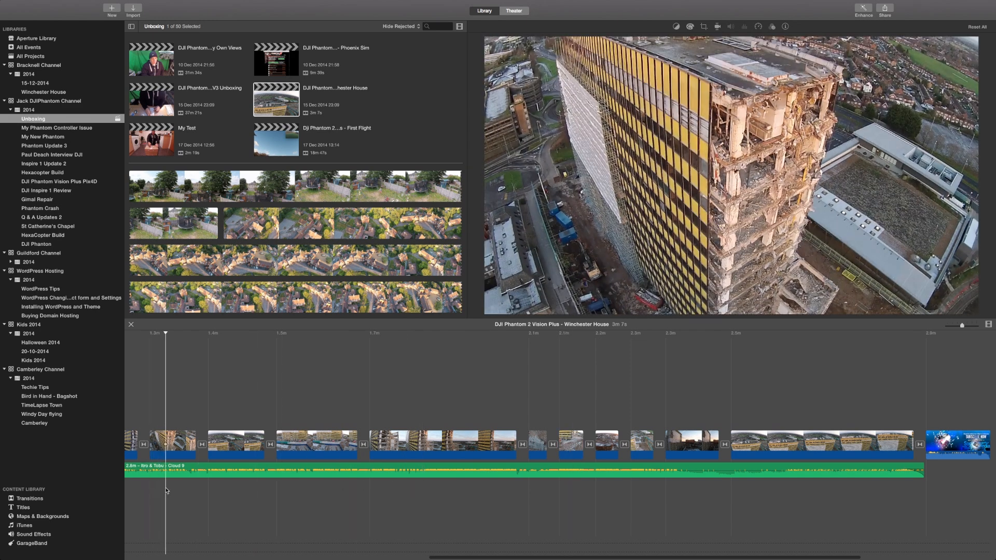
pyautogui.press('space')
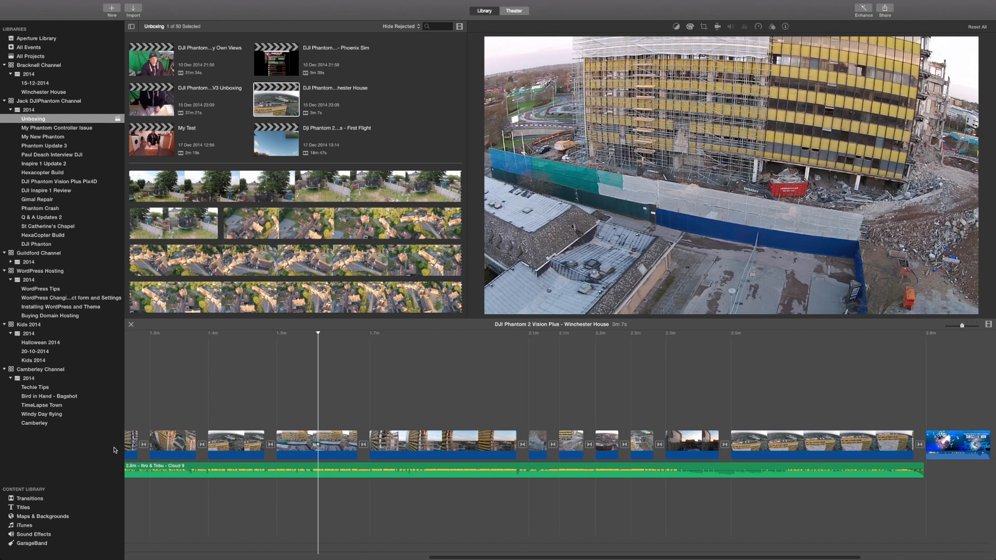
# - Review the Winchester House timeline from the first title to the closing Subscribe Now clip, and play back its ending
pyautogui.hscroll(-15, 190, 445)
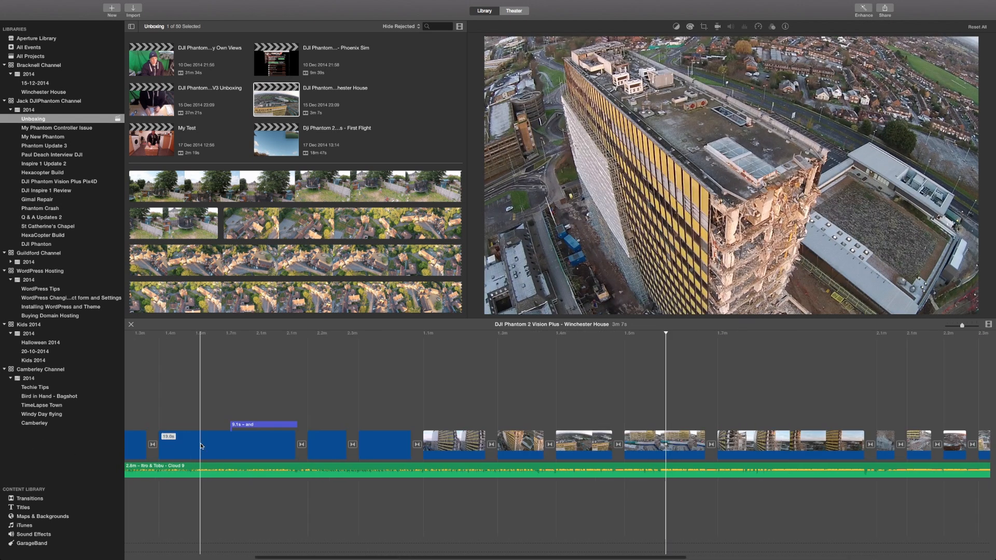
pyautogui.click(163, 420)
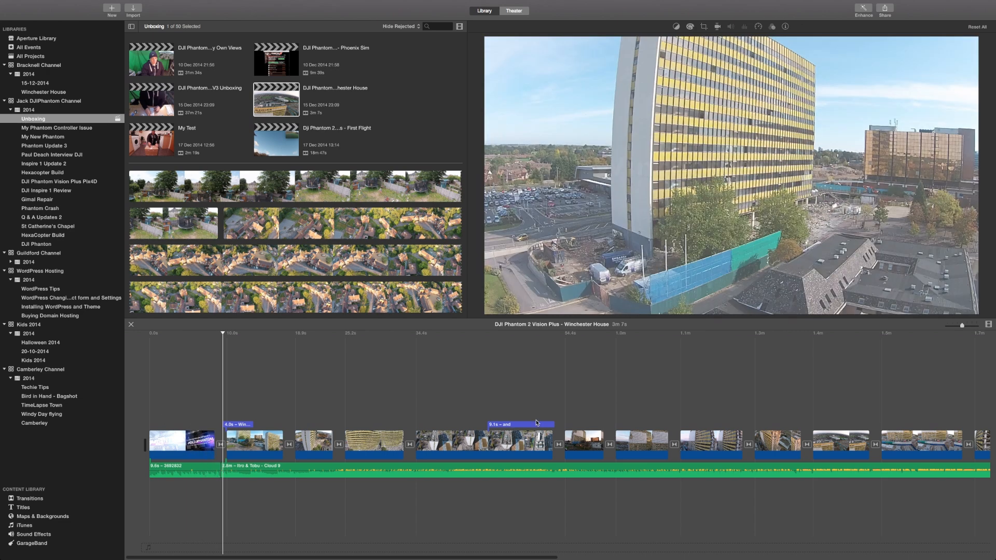
pyautogui.hscroll(10, 536, 422)
pyautogui.hscroll(7, 536, 423)
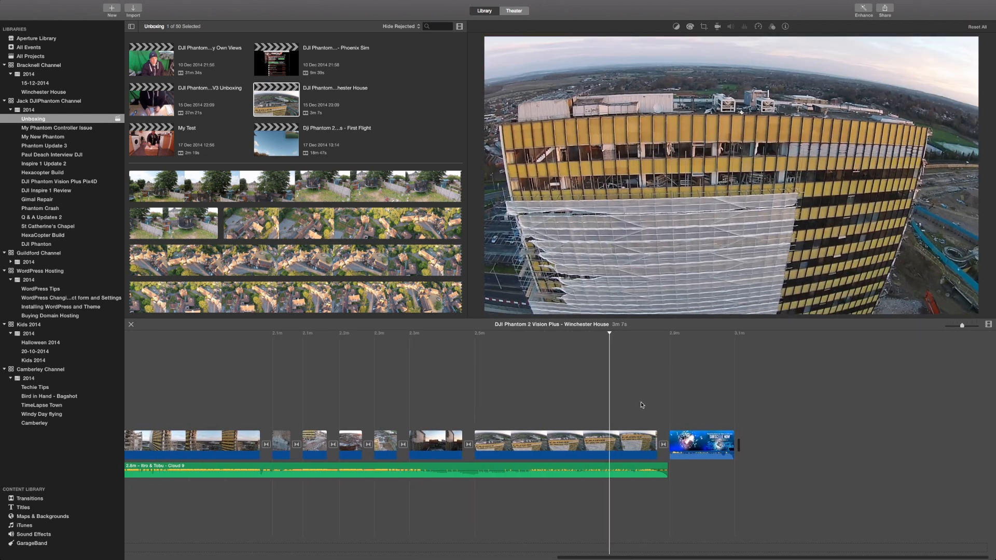
pyautogui.click(649, 409)
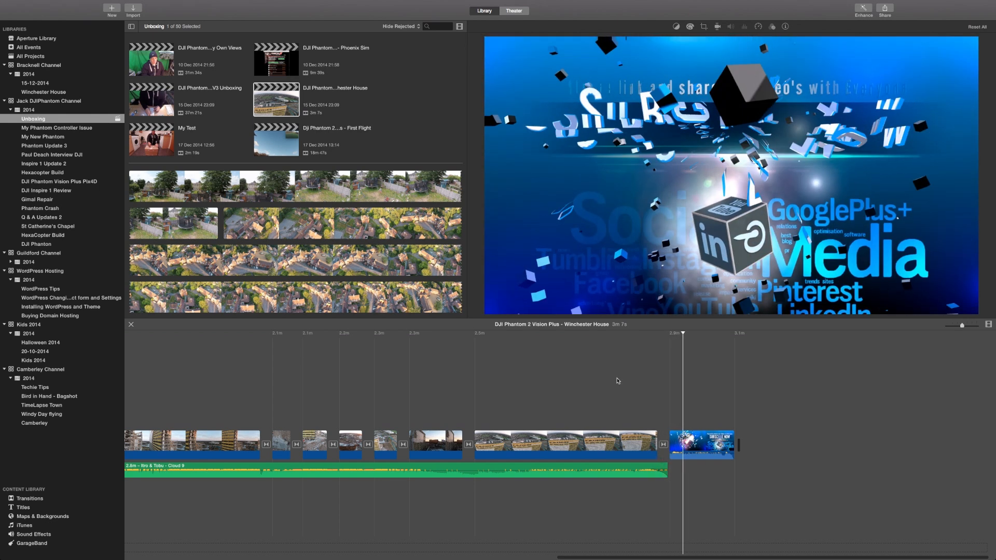
pyautogui.press('space')
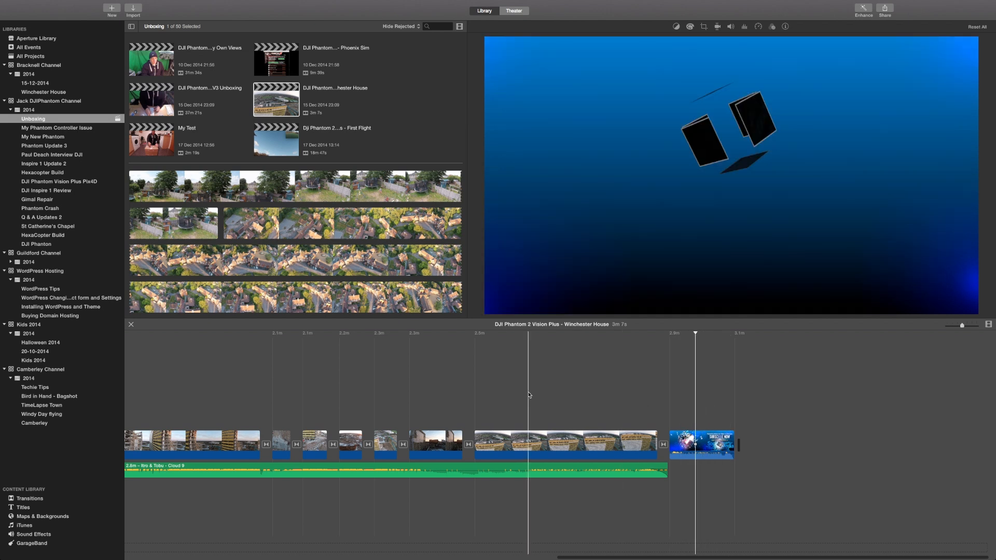
# - Return to the start of the Winchester House timeline and set the playhead on the Jack DJIPhantom intro clip
pyautogui.hscroll(-15, 529, 394)
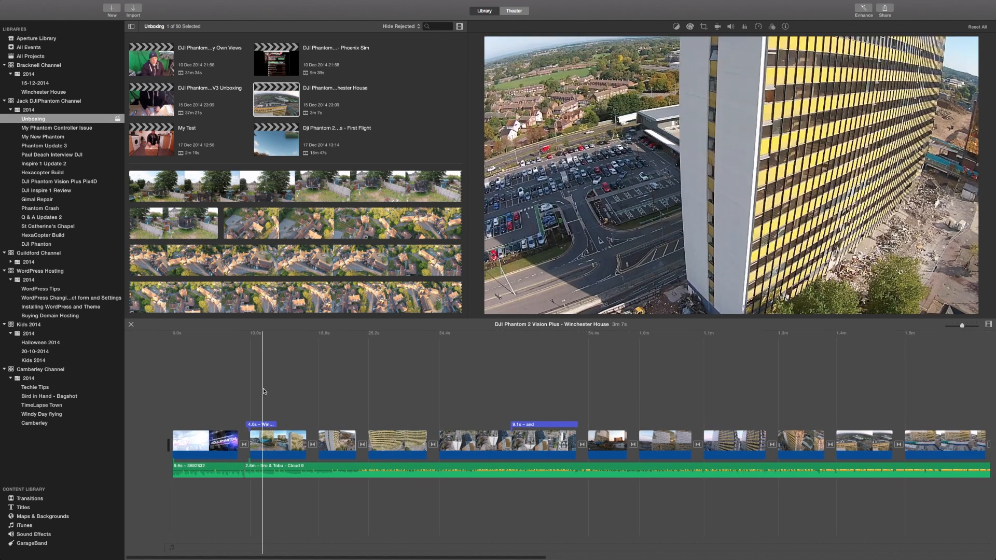
pyautogui.click(186, 383)
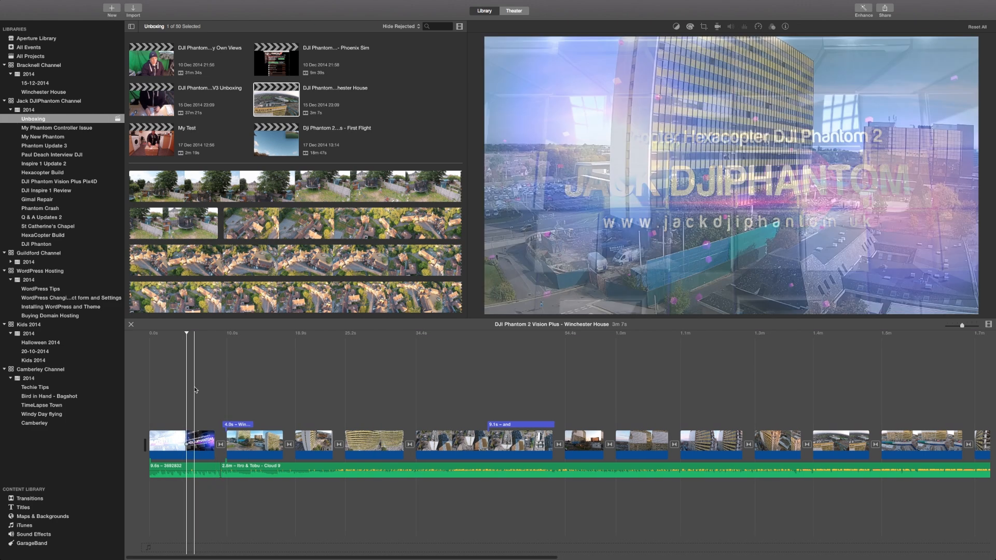
pyautogui.click(192, 383)
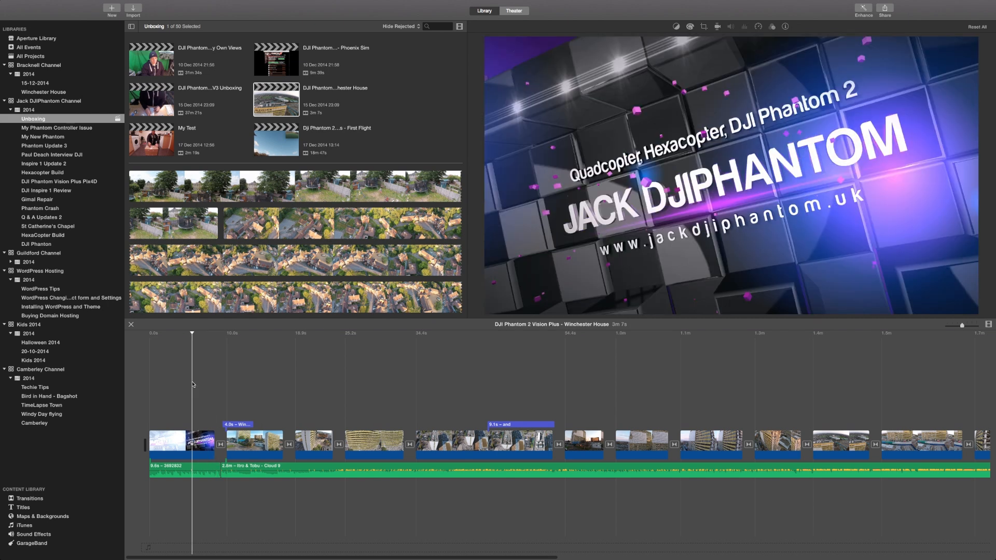